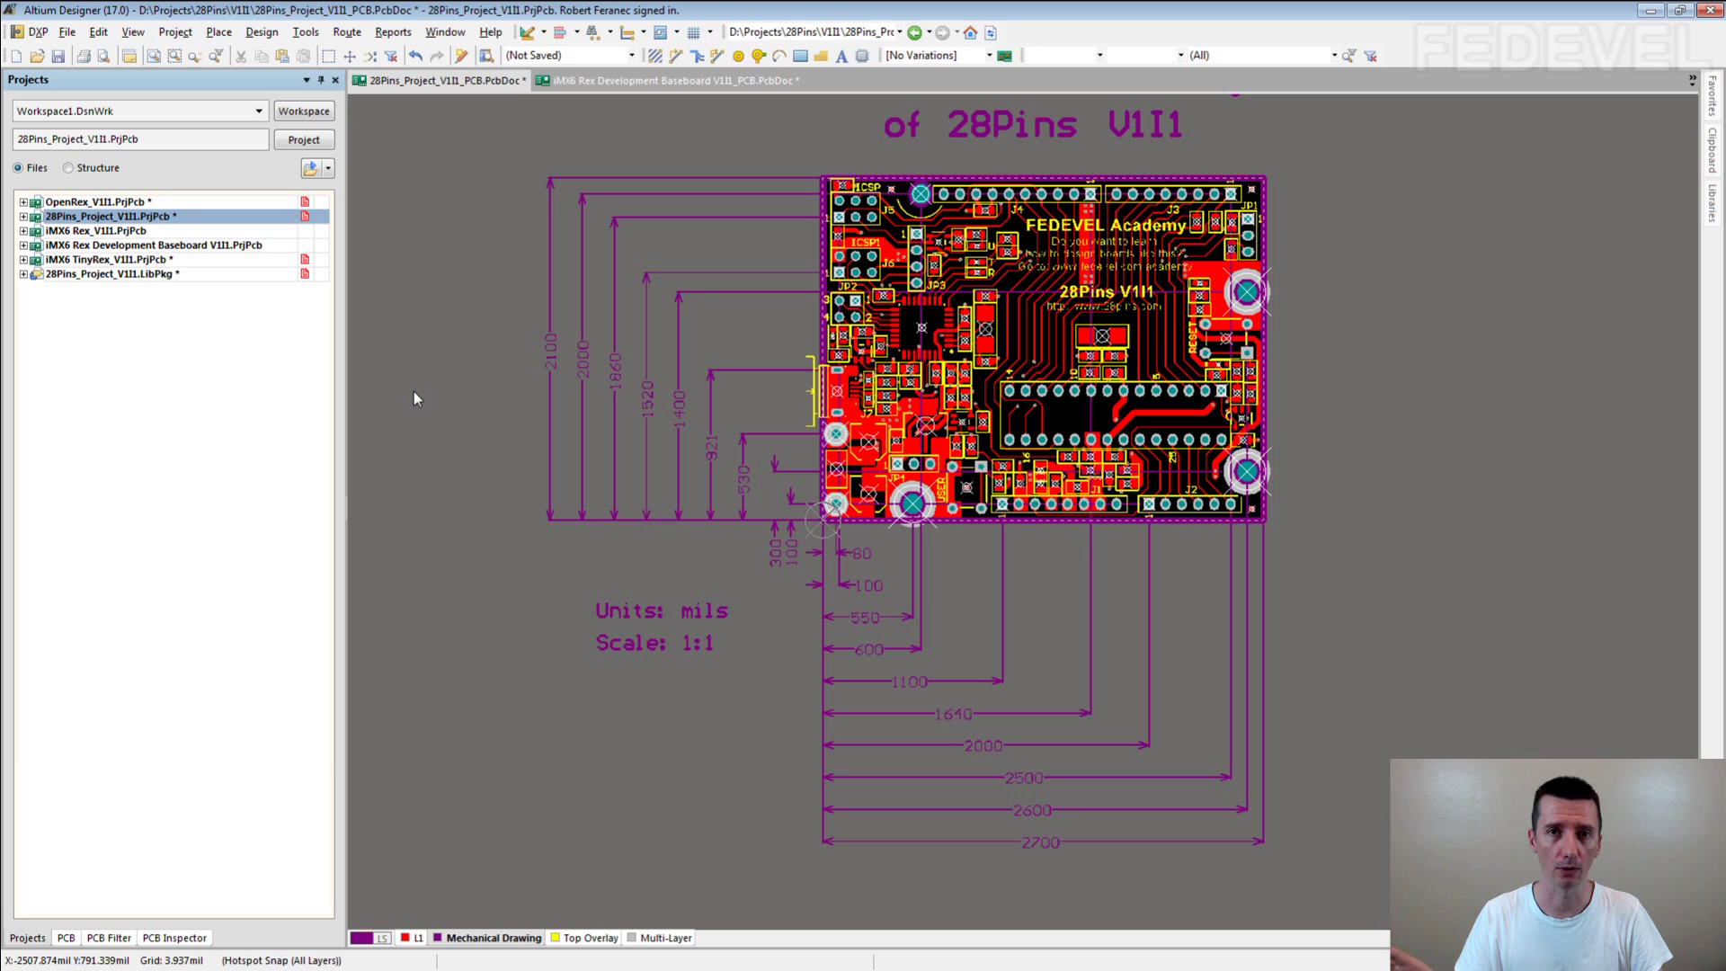
# Examine the component placement around the square chip, crystal and USB connector J7 on the 28Pins board.
pyautogui.click(90, 262)
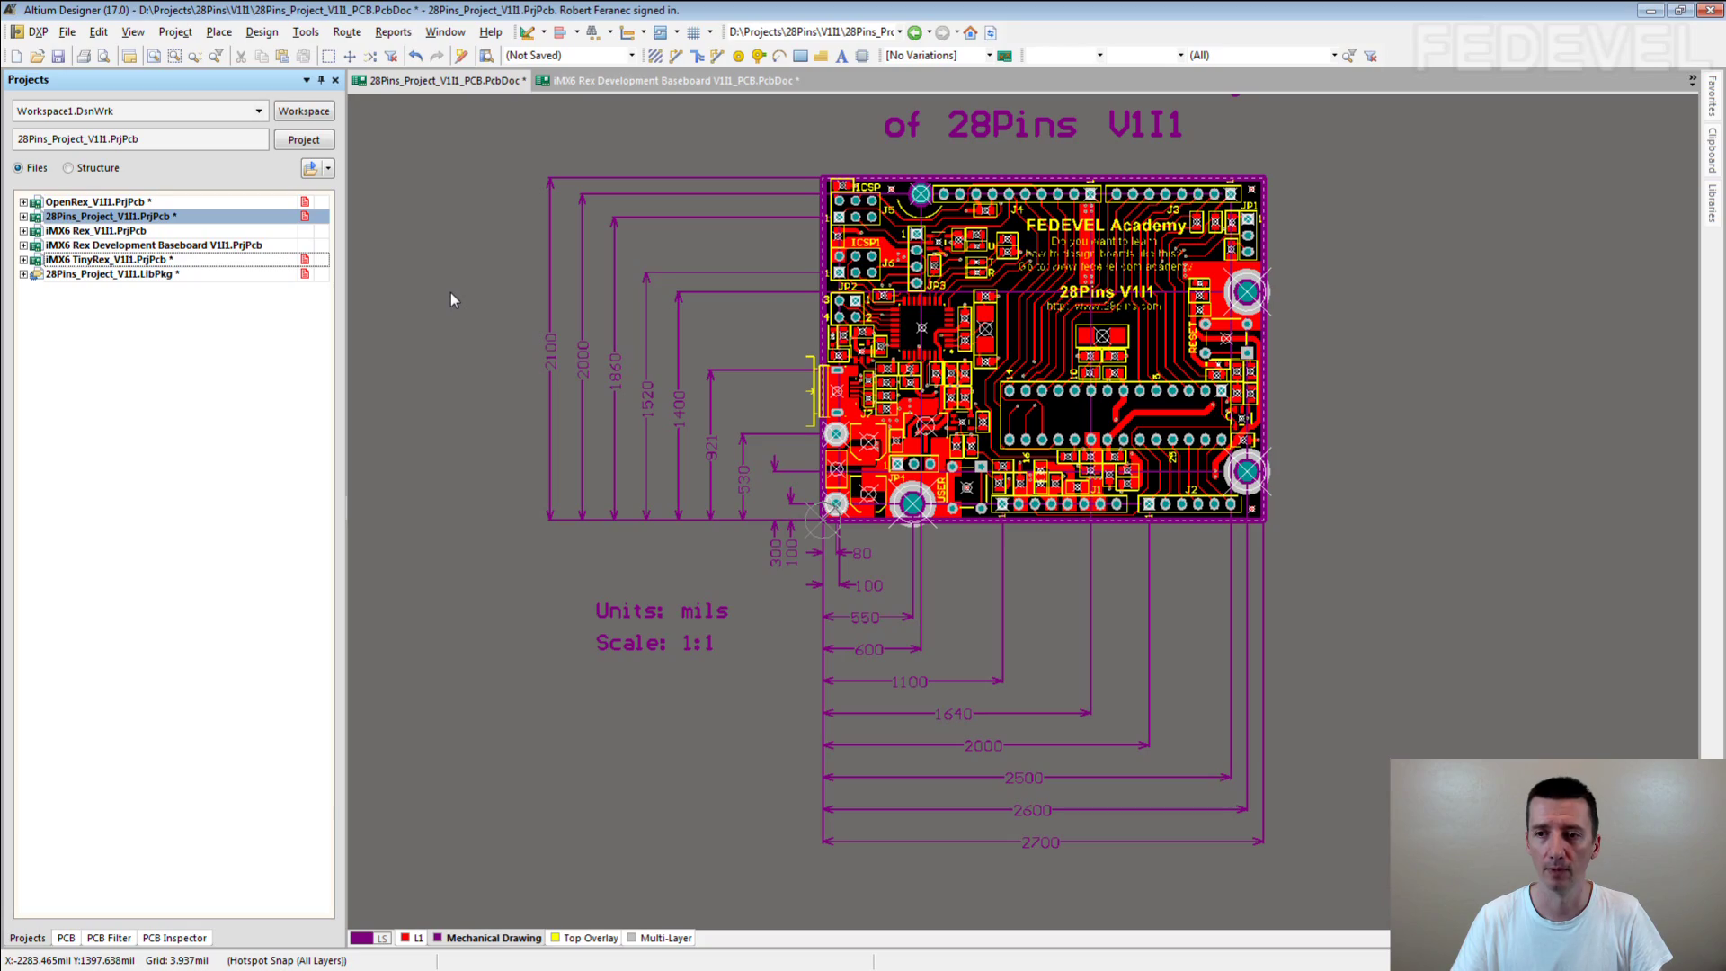
pyautogui.keyDown('ctrl'); pyautogui.scroll(4, 1024, 429); pyautogui.keyUp('ctrl')
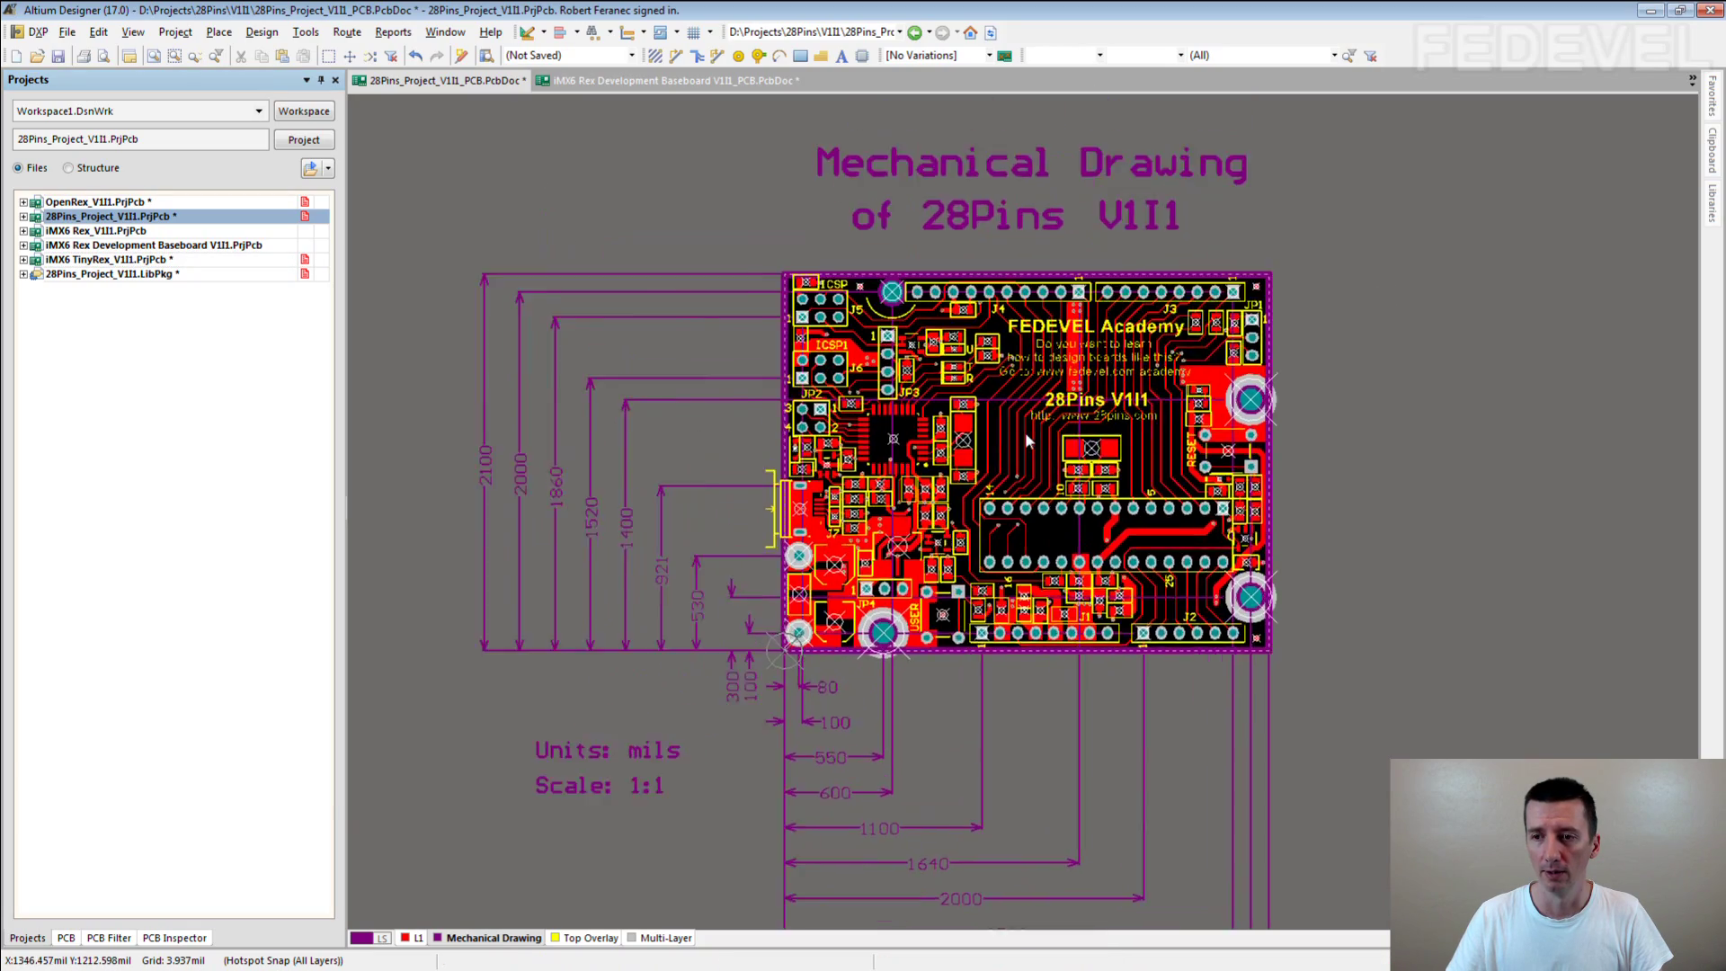
pyautogui.keyDown('ctrl'); pyautogui.scroll(2, 939, 430); pyautogui.keyUp('ctrl')
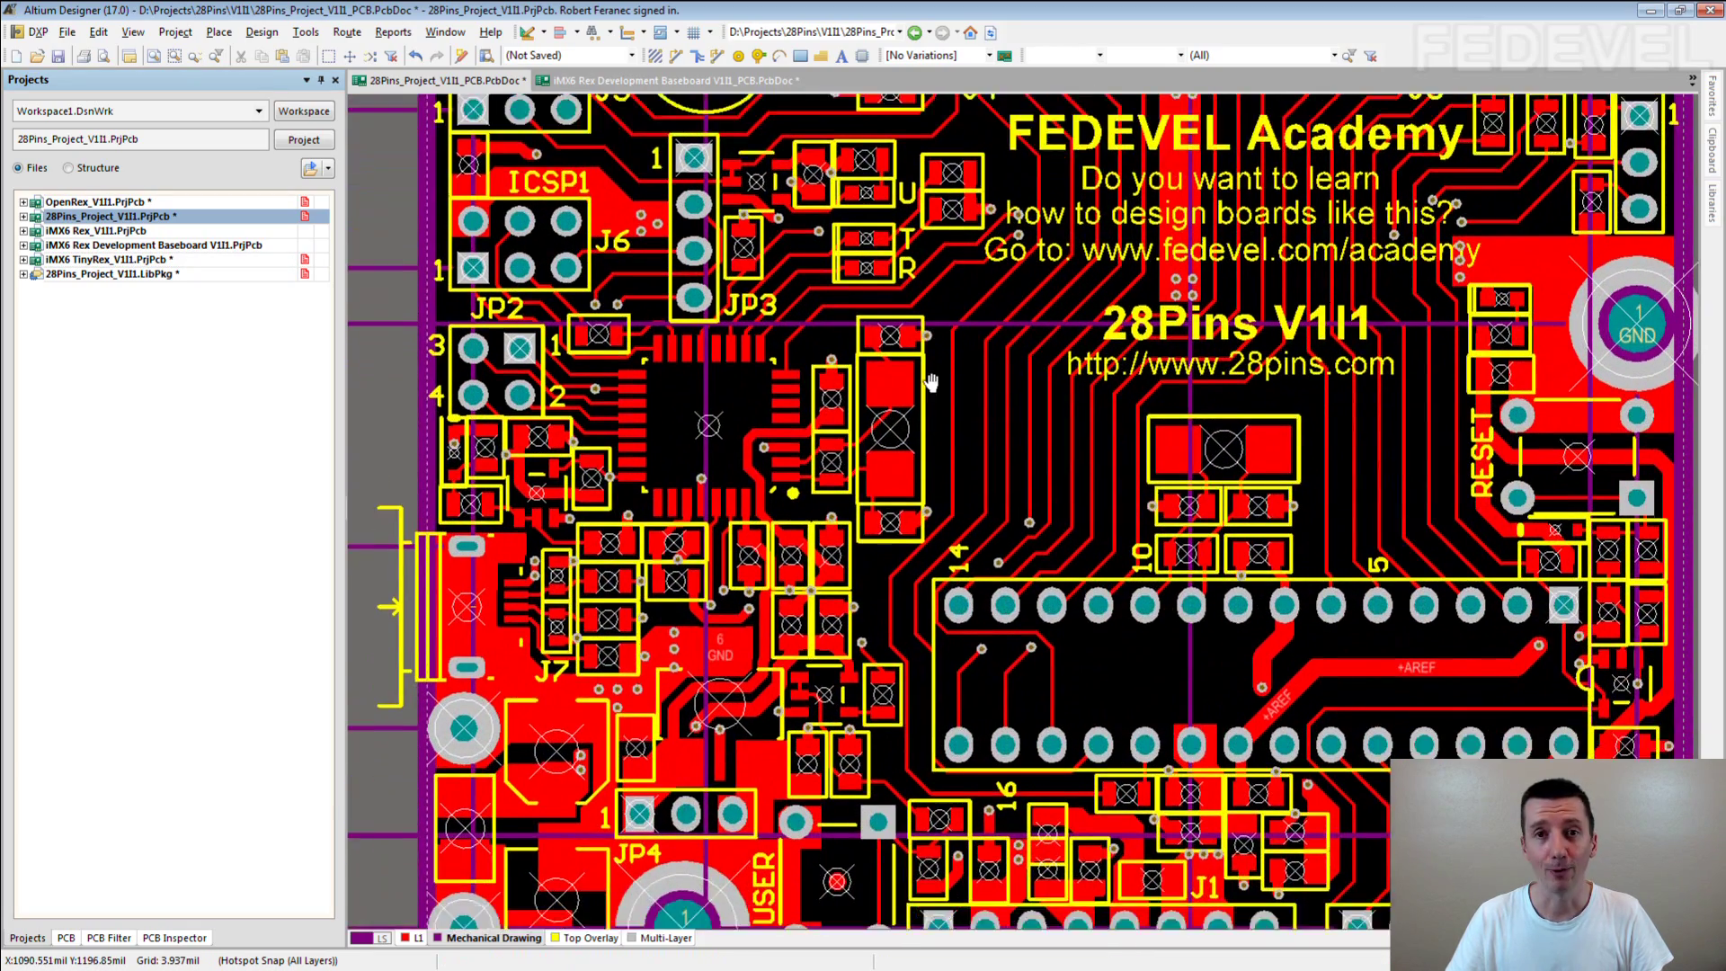
pyautogui.keyDown('ctrl'); pyautogui.scroll(2, 926, 395); pyautogui.keyUp('ctrl')
pyautogui.keyDown('ctrl'); pyautogui.scroll(3, 711, 360); pyautogui.keyUp('ctrl')
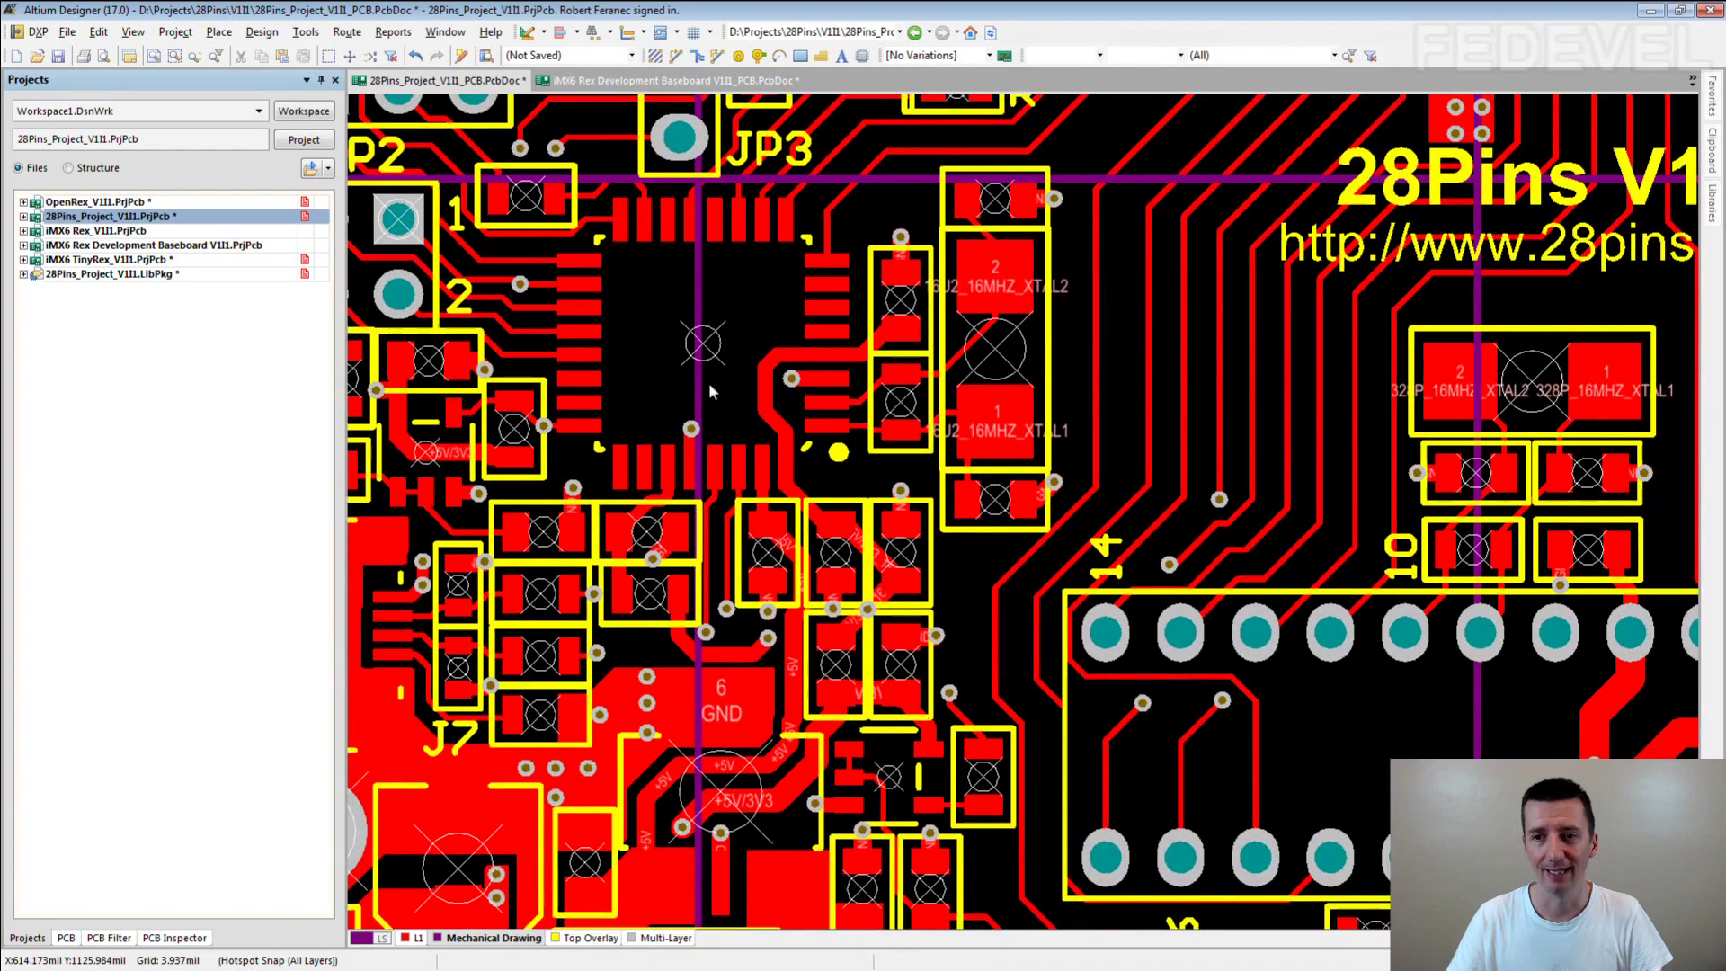
pyautogui.moveTo(710, 387); pyautogui.dragTo(784, 329, button='right')
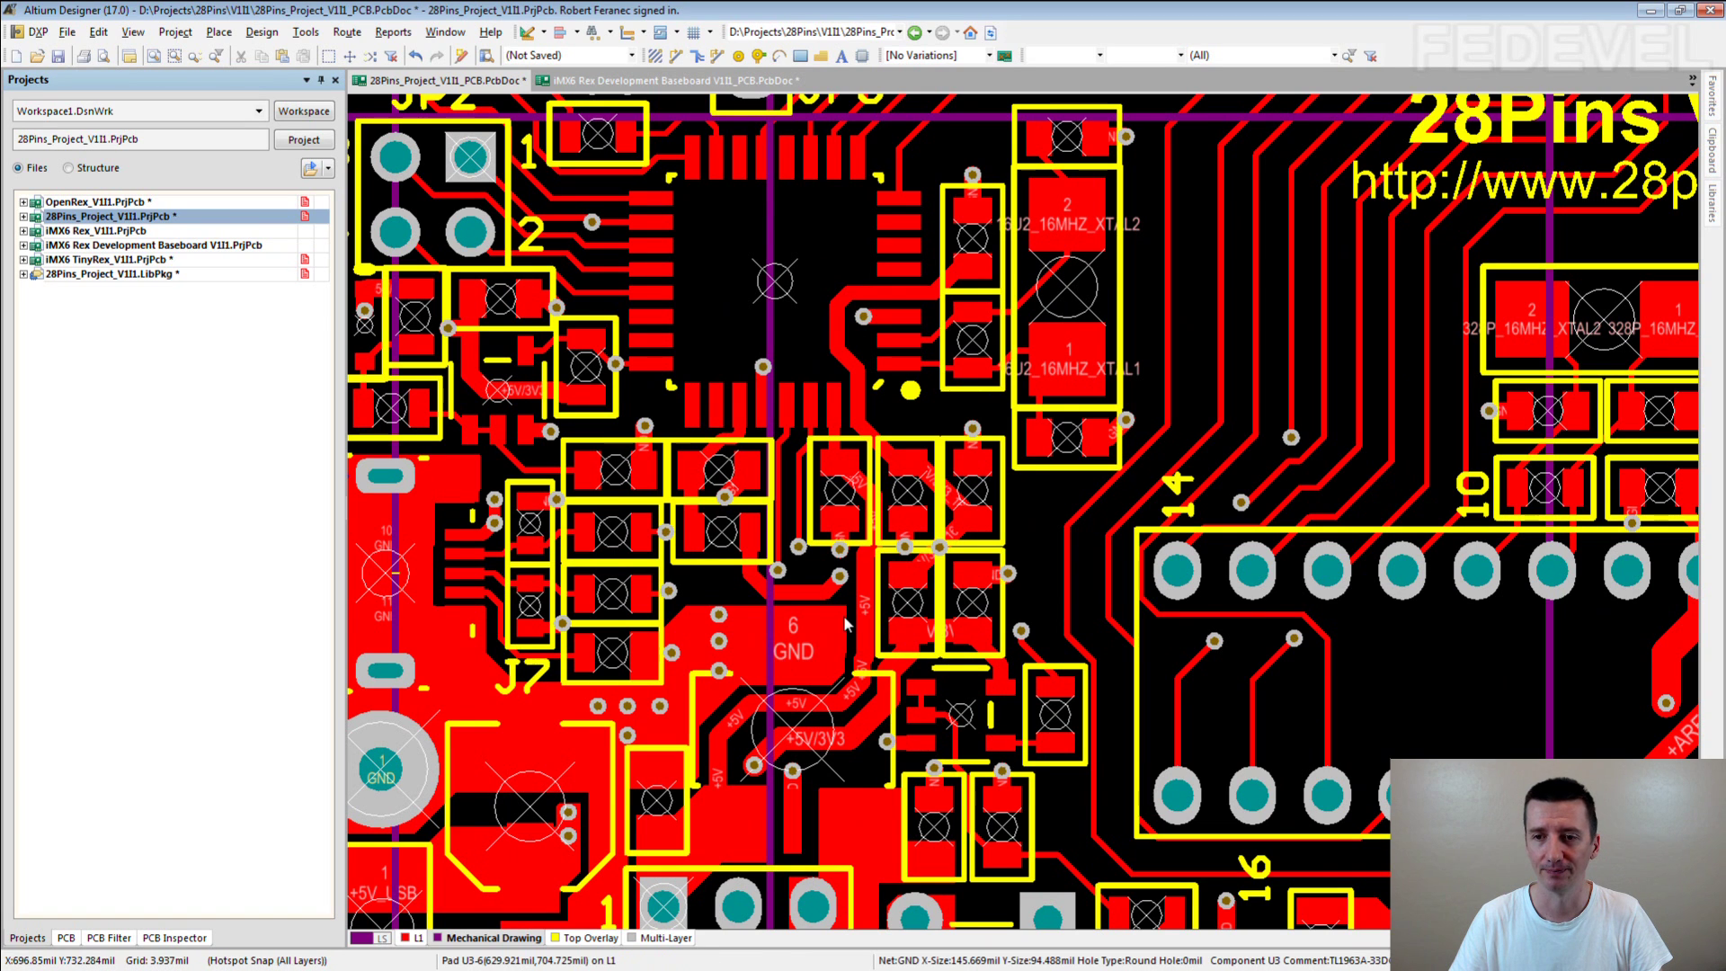
pyautogui.keyDown('ctrl'); pyautogui.scroll(1, 571, 395); pyautogui.keyUp('ctrl')
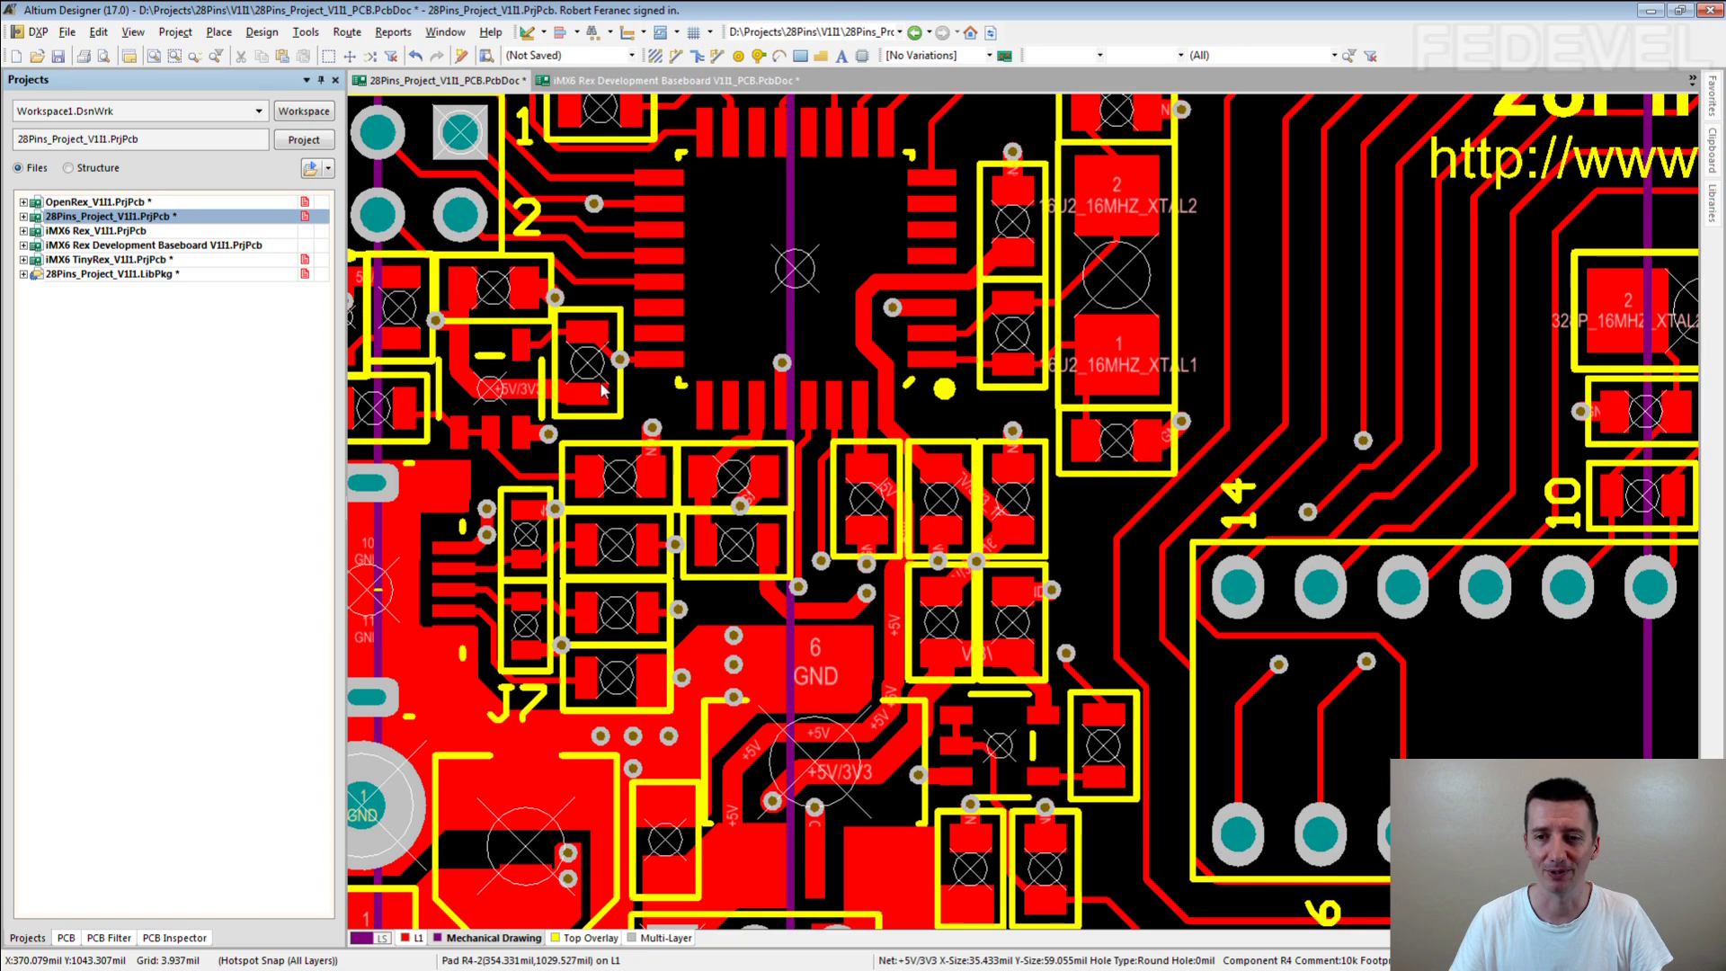
pyautogui.keyDown('ctrl'); pyautogui.scroll(-2, 603, 389); pyautogui.keyUp('ctrl')
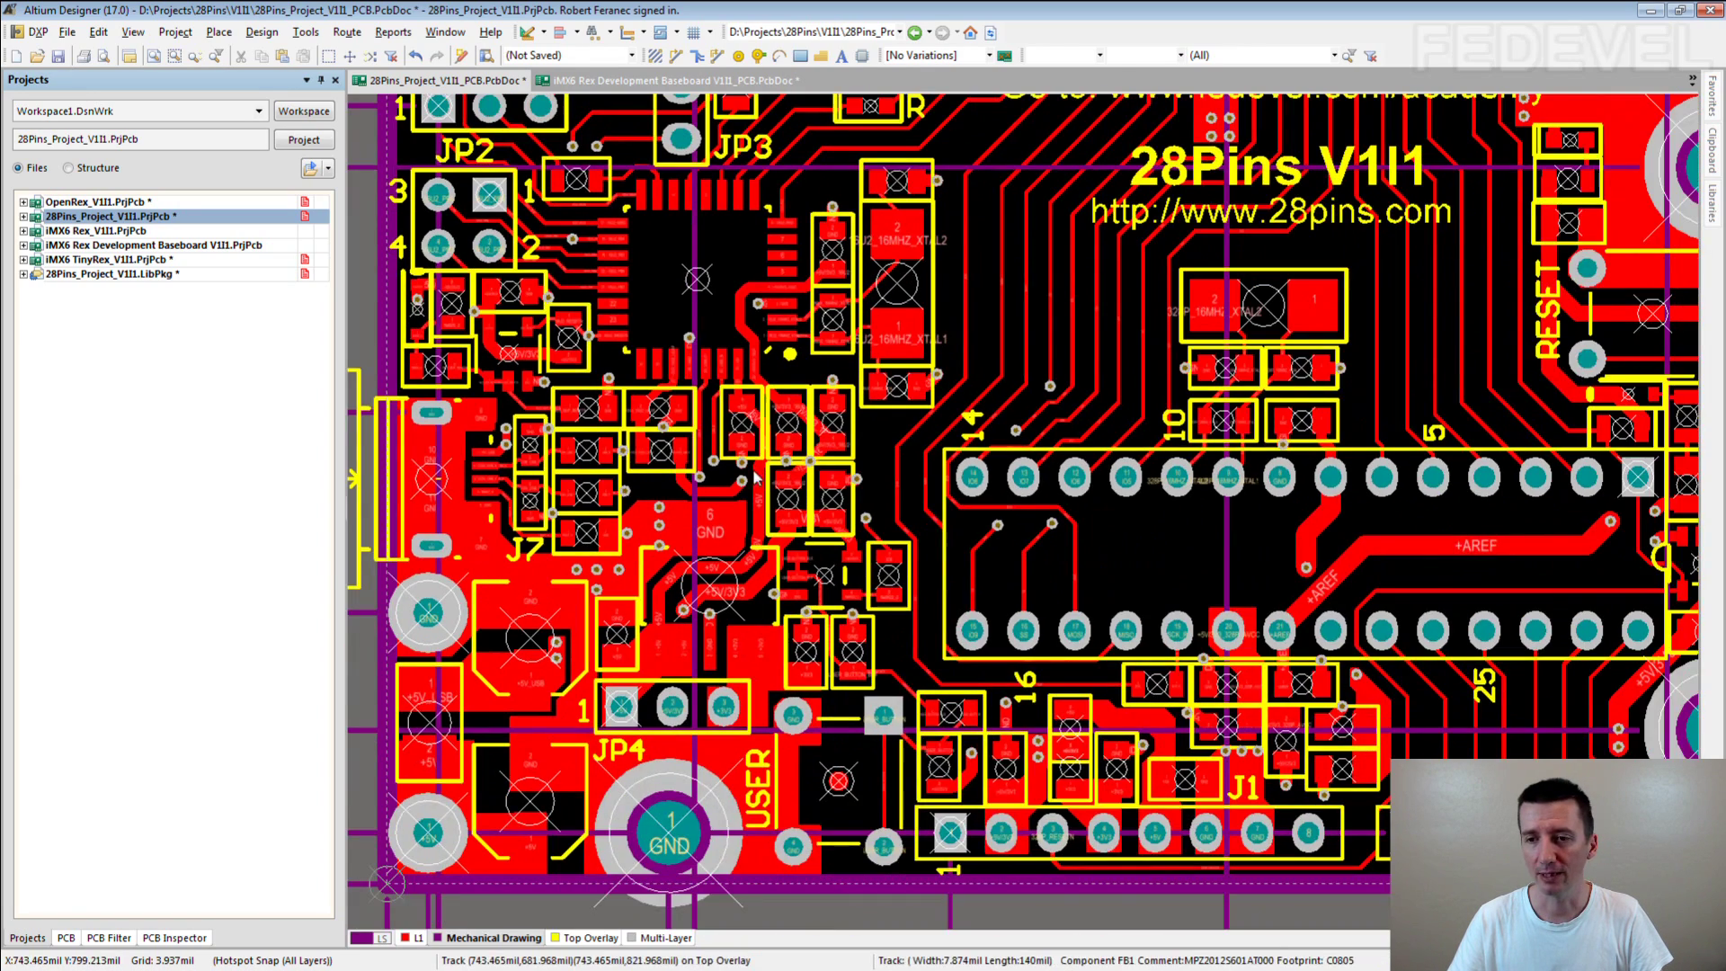
pyautogui.keyDown('ctrl'); pyautogui.scroll(2, 755, 477); pyautogui.keyUp('ctrl')
pyautogui.keyDown('ctrl'); pyautogui.scroll(1, 759, 488); pyautogui.keyUp('ctrl')
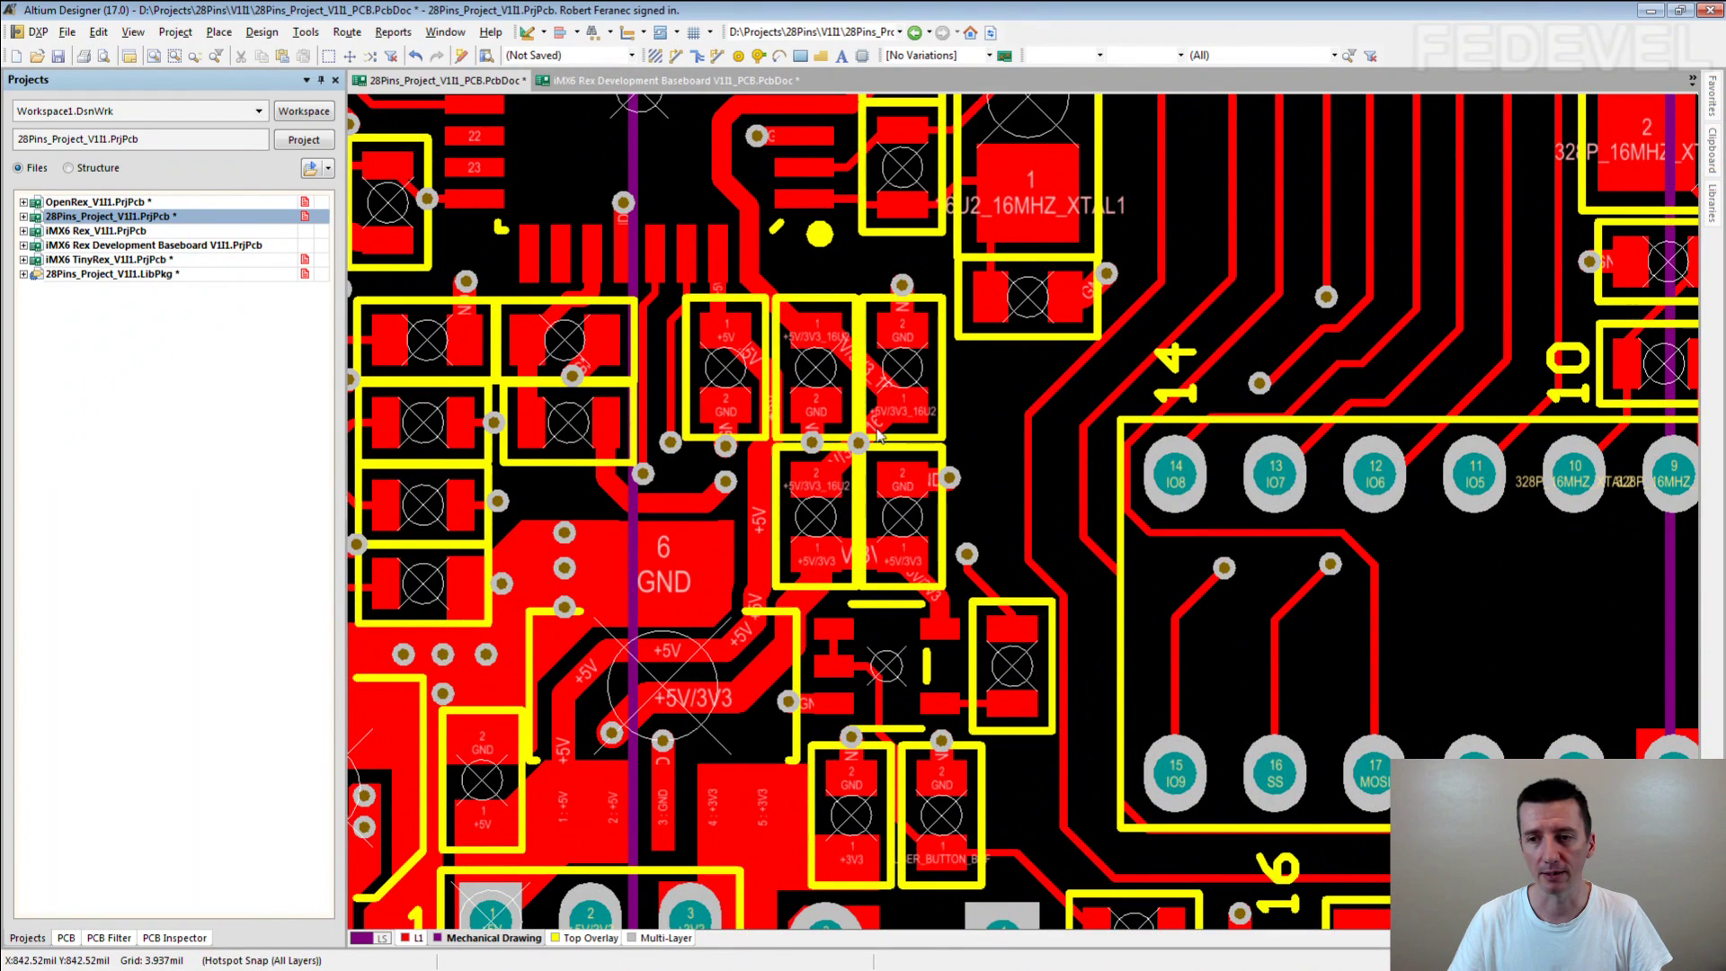
# Inspect the J1 and J2 header area of the 28Pins board and return to the overall mechanical drawing.
pyautogui.moveTo(1232, 758); pyautogui.dragTo(1043, 412, button='right')
pyautogui.keyDown('ctrl'); pyautogui.scroll(-1, 1041, 411); pyautogui.keyUp('ctrl')
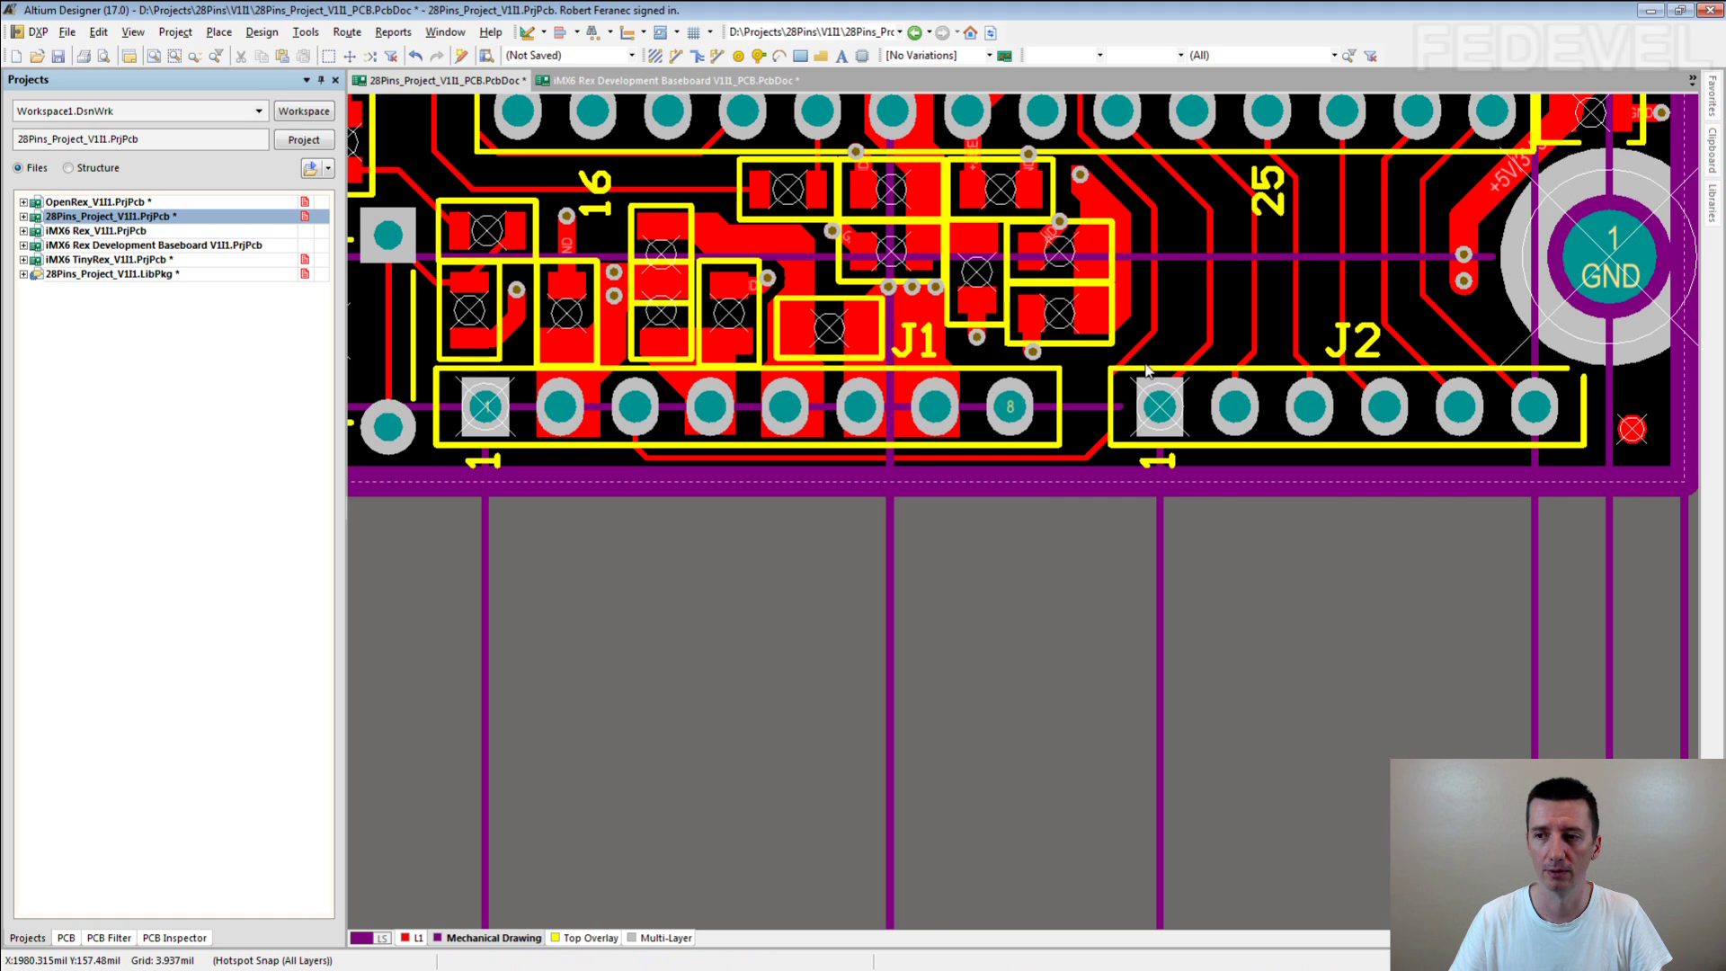
pyautogui.keyDown('ctrl'); pyautogui.scroll(-3, 1147, 371); pyautogui.keyUp('ctrl')
pyautogui.keyDown('ctrl'); pyautogui.scroll(-2, 1146, 371); pyautogui.keyUp('ctrl')
pyautogui.moveTo(947, 482); pyautogui.dragTo(1055, 667, button='right')
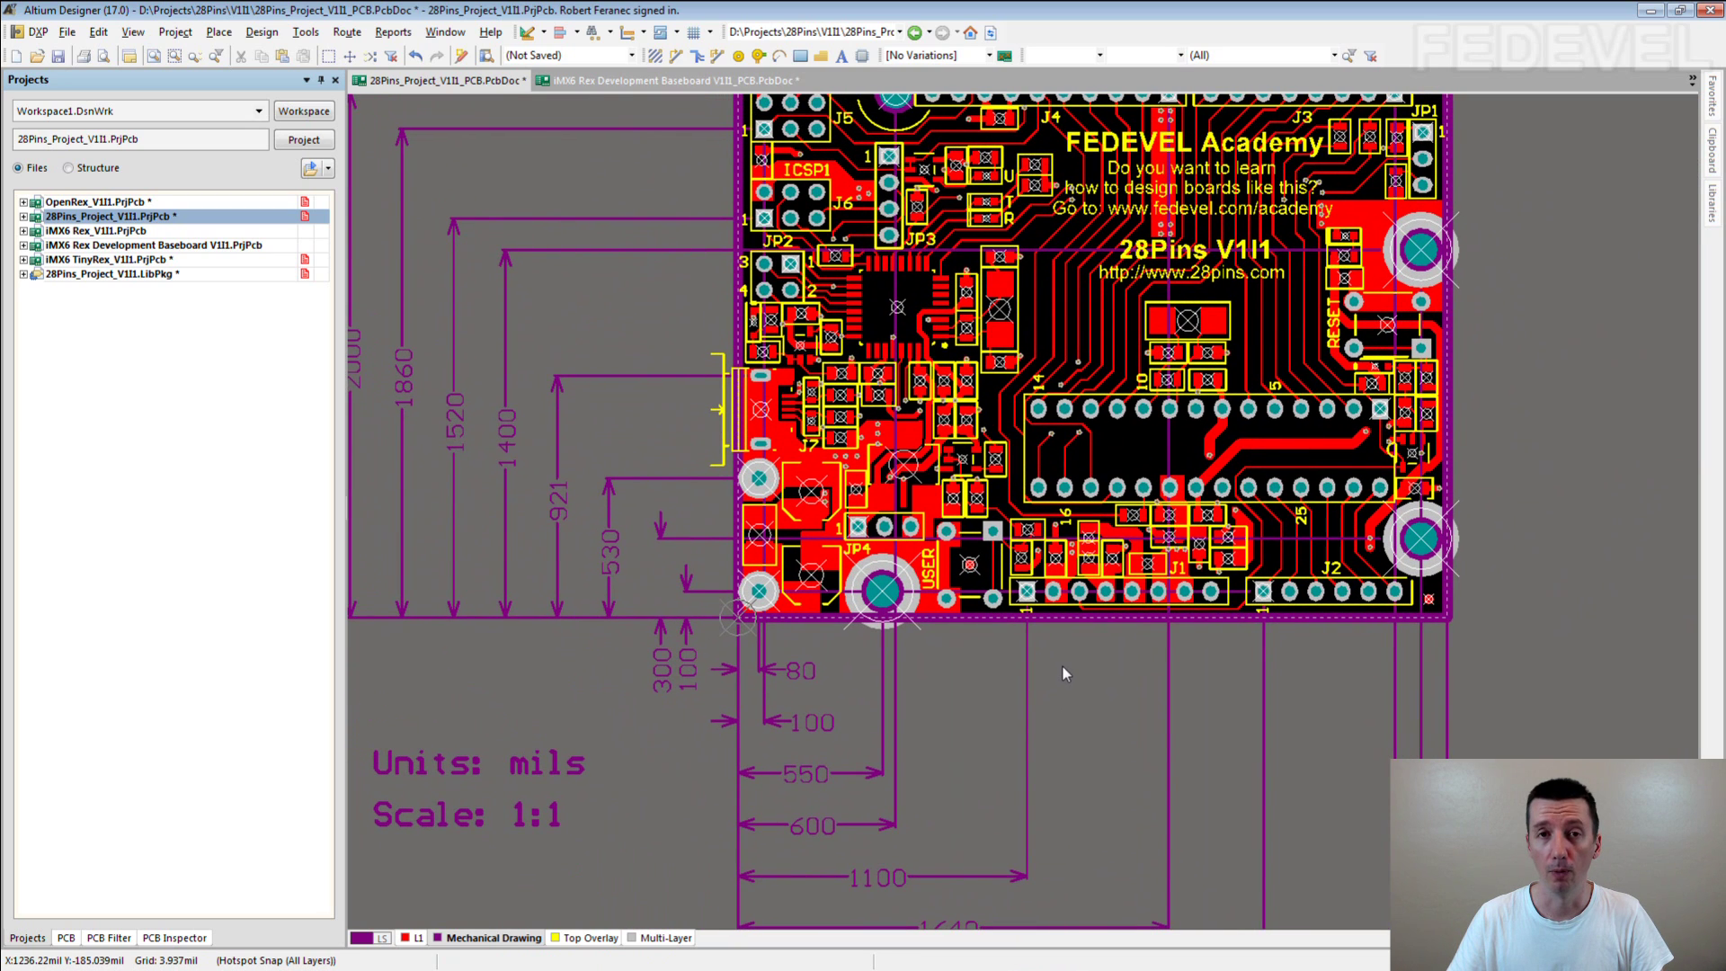
pyautogui.keyDown('ctrl'); pyautogui.scroll(-1, 1061, 661); pyautogui.keyUp('ctrl')
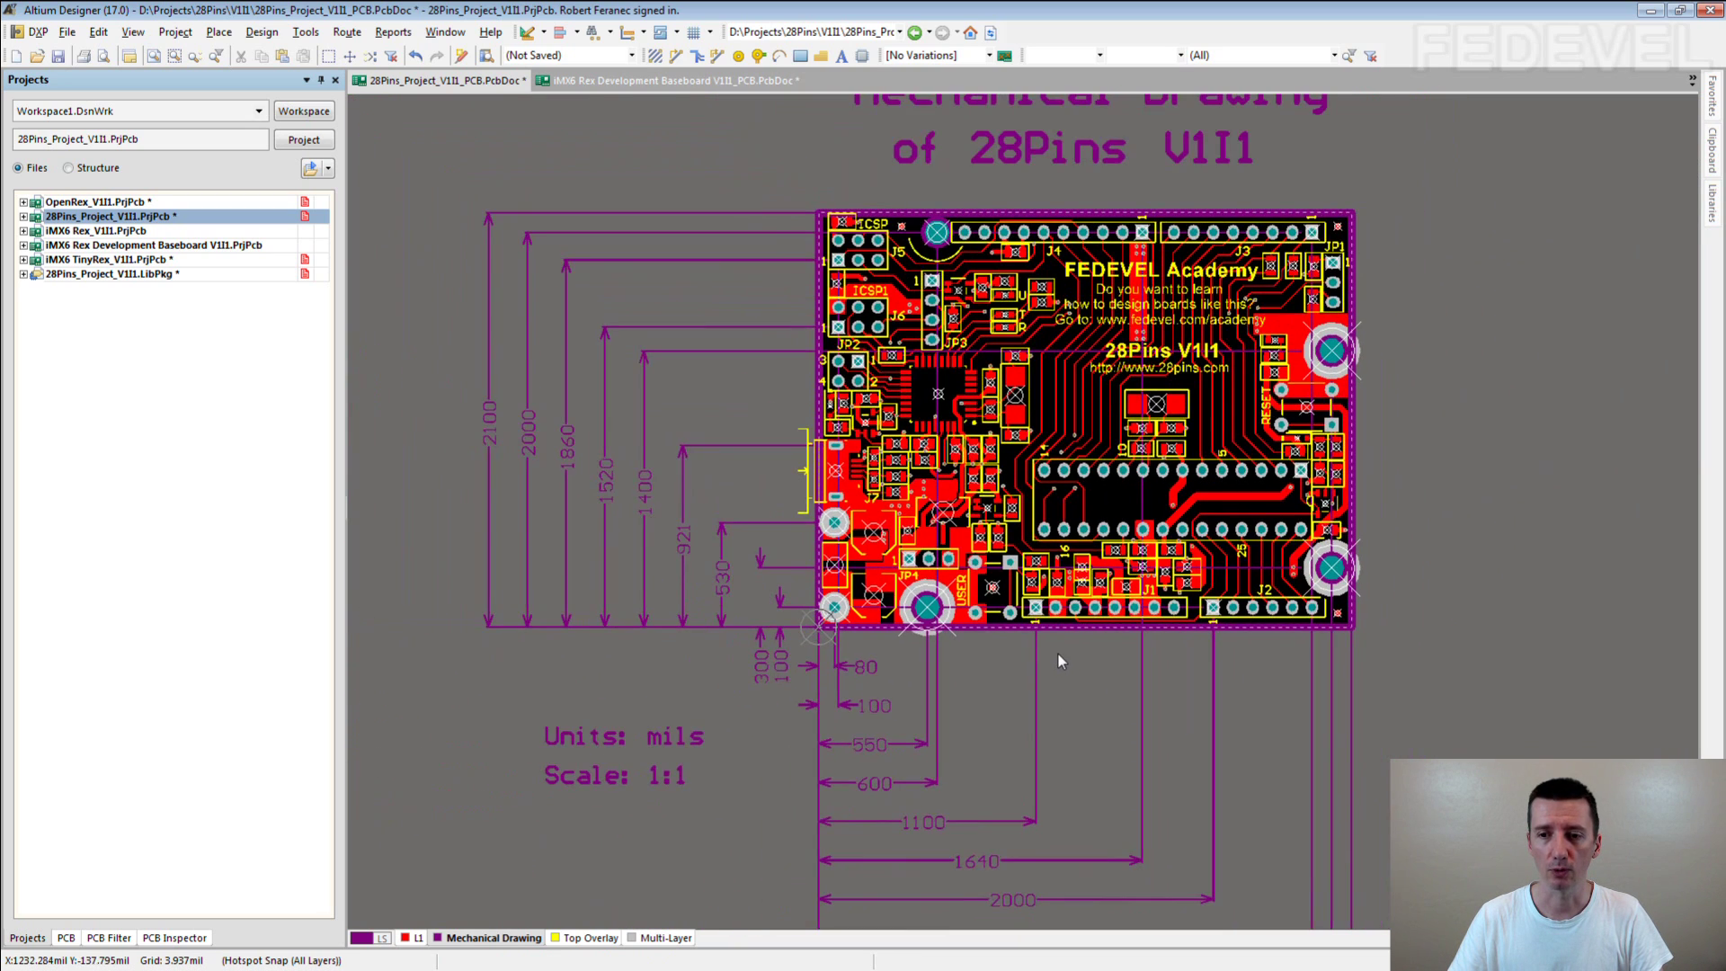
# Isolate the Mechanical Drawing layer to review the board outline, mounting holes and dimensions, and restore the display of all layers.
pyautogui.hotkey('shift', 's')
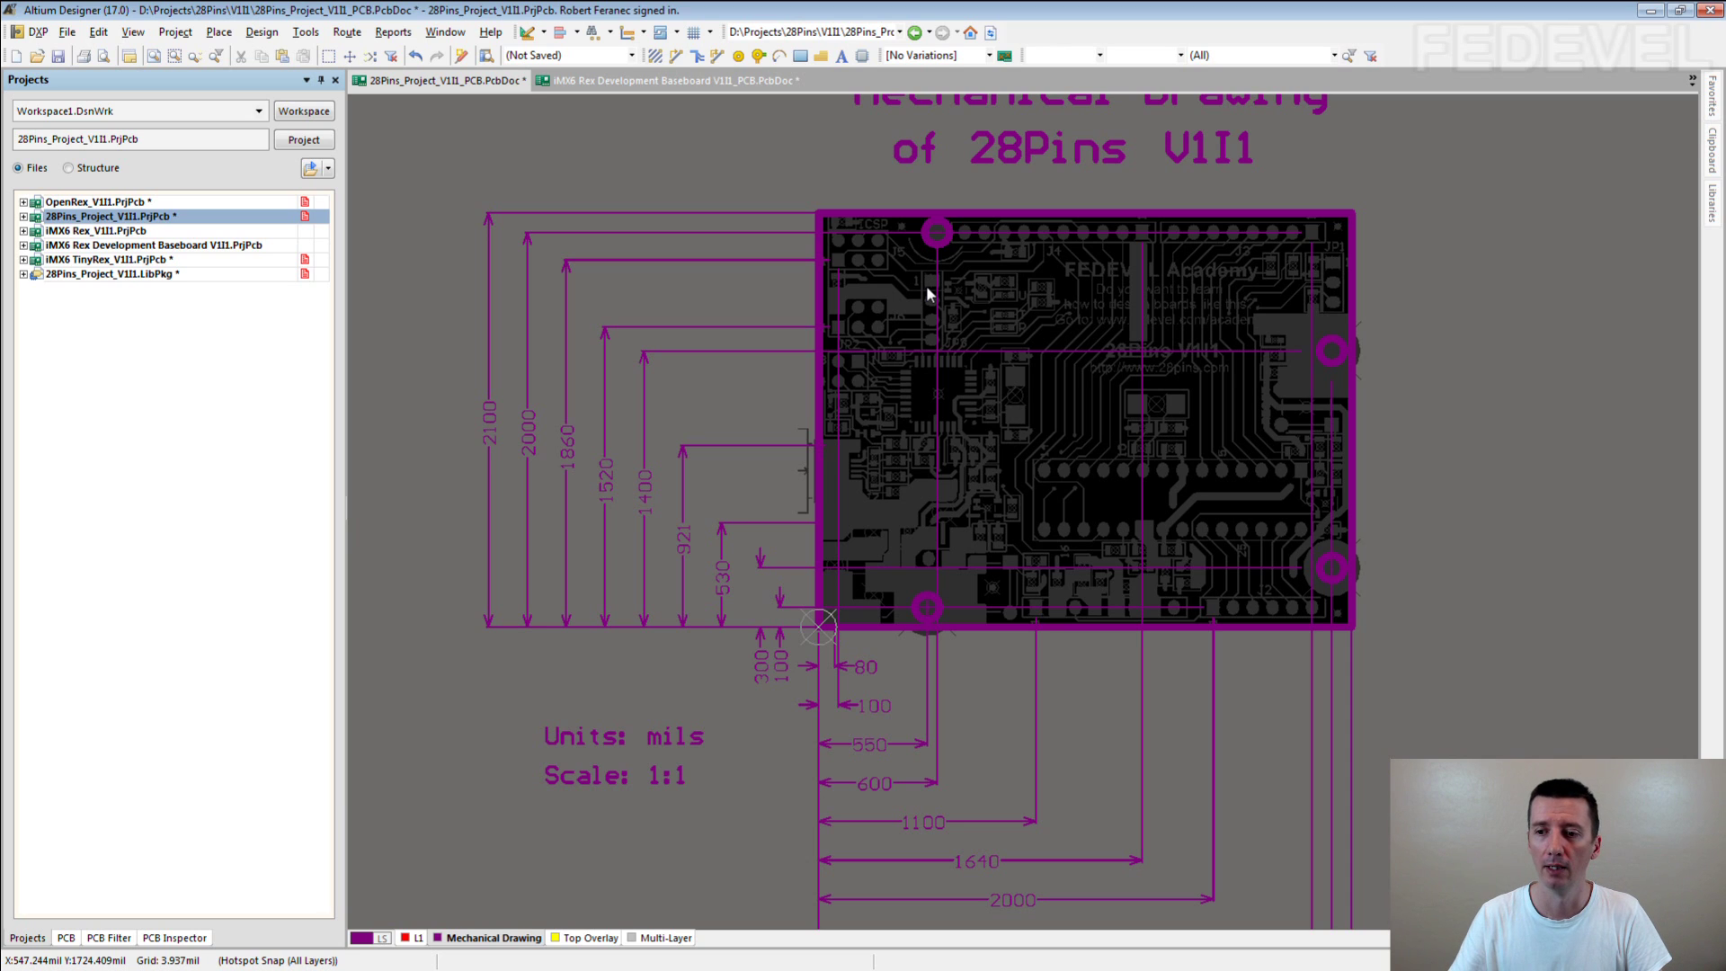
pyautogui.moveTo(1080, 790); pyautogui.dragTo(1072, 571, button='right')
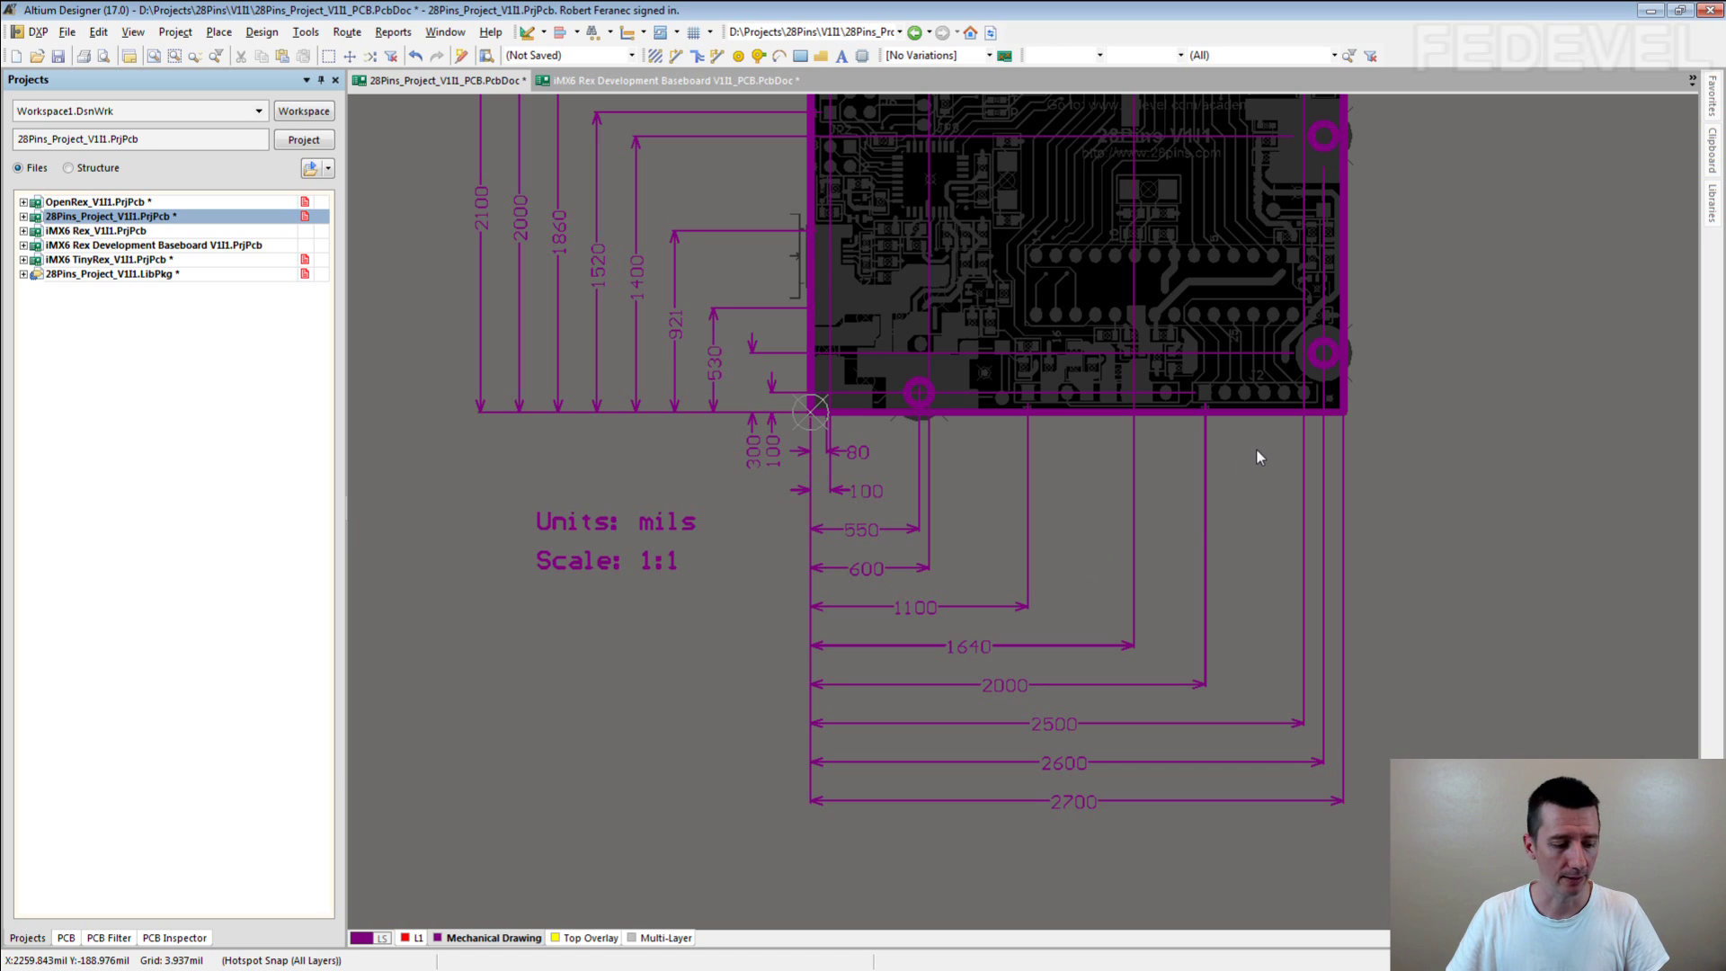
pyautogui.hotkey('shift', 's')
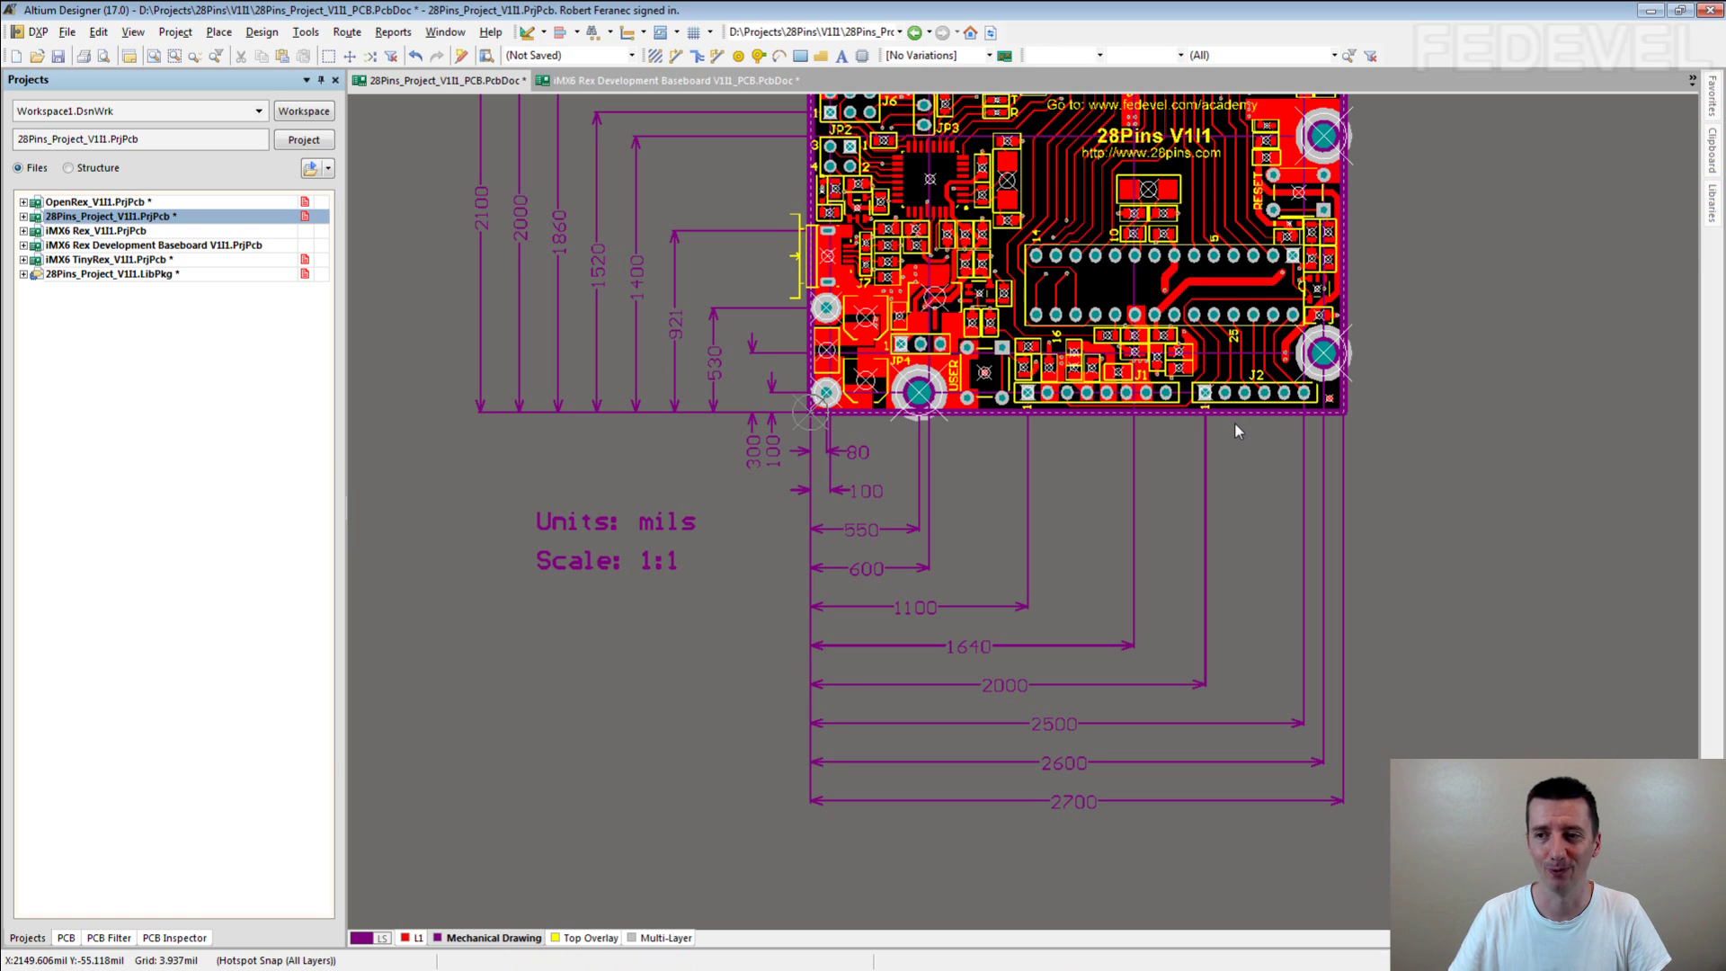
# Inspect pin 1 of header J2 closely and trace its extension line down to the horizontal dimensions.
pyautogui.keyDown('ctrl'); pyautogui.scroll(5, 1235, 431); pyautogui.keyUp('ctrl')
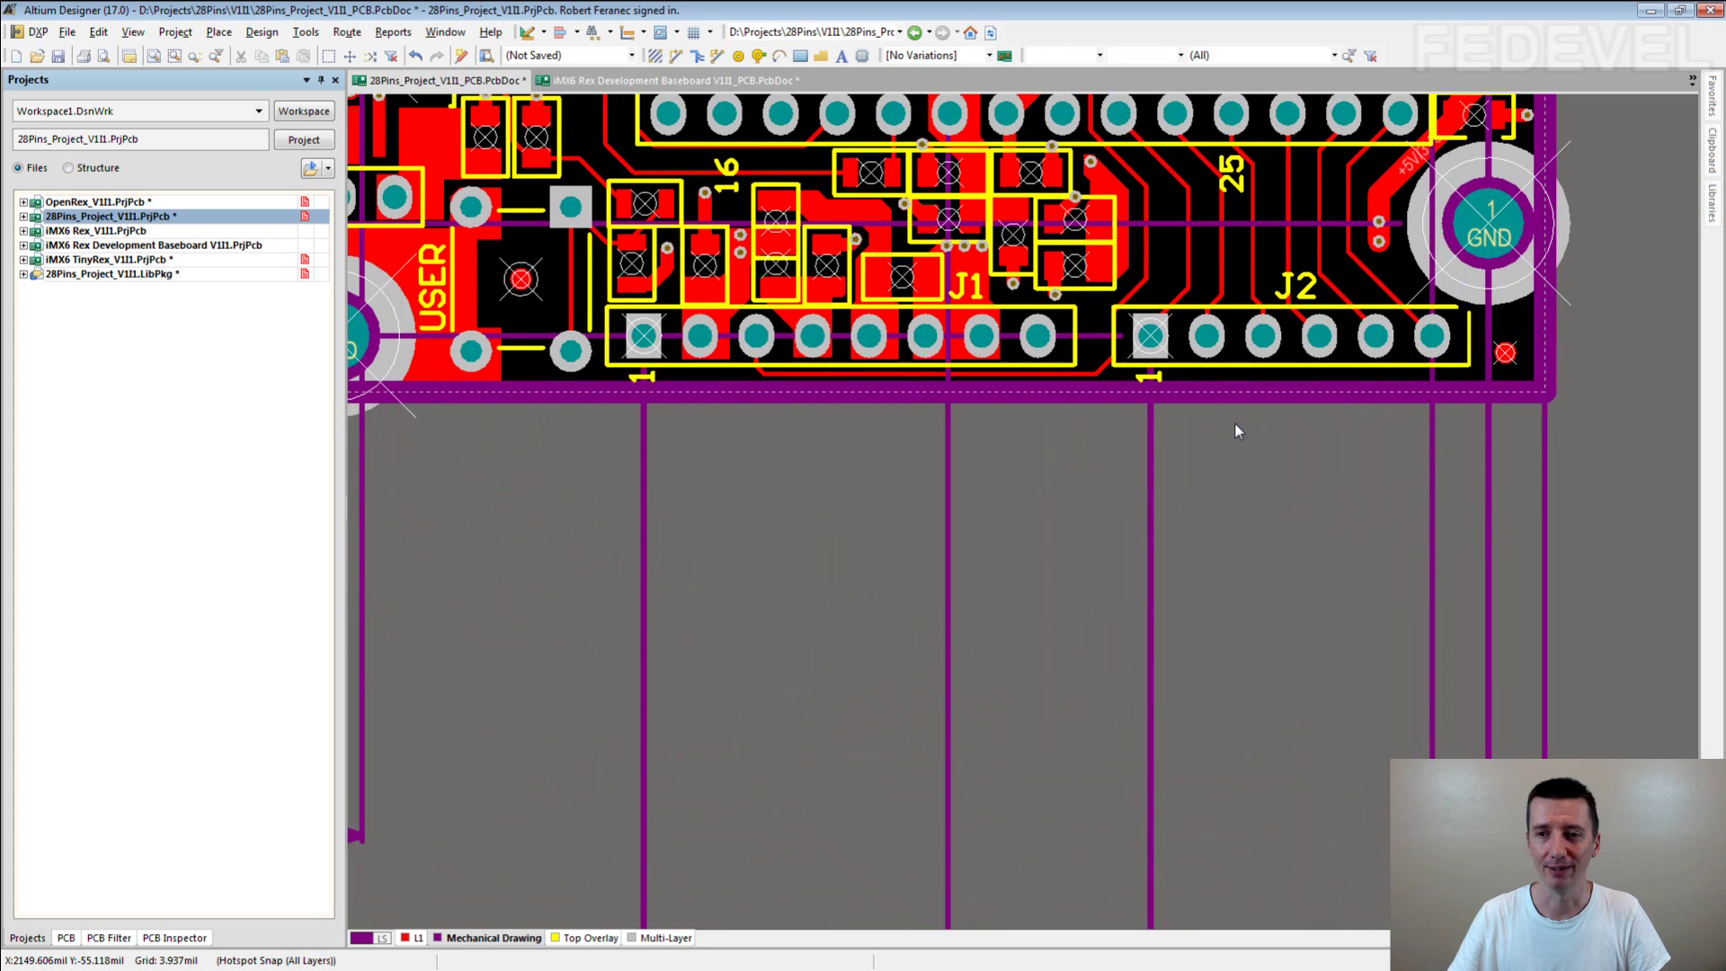
pyautogui.keyDown('ctrl'); pyautogui.scroll(3, 1239, 446); pyautogui.keyUp('ctrl')
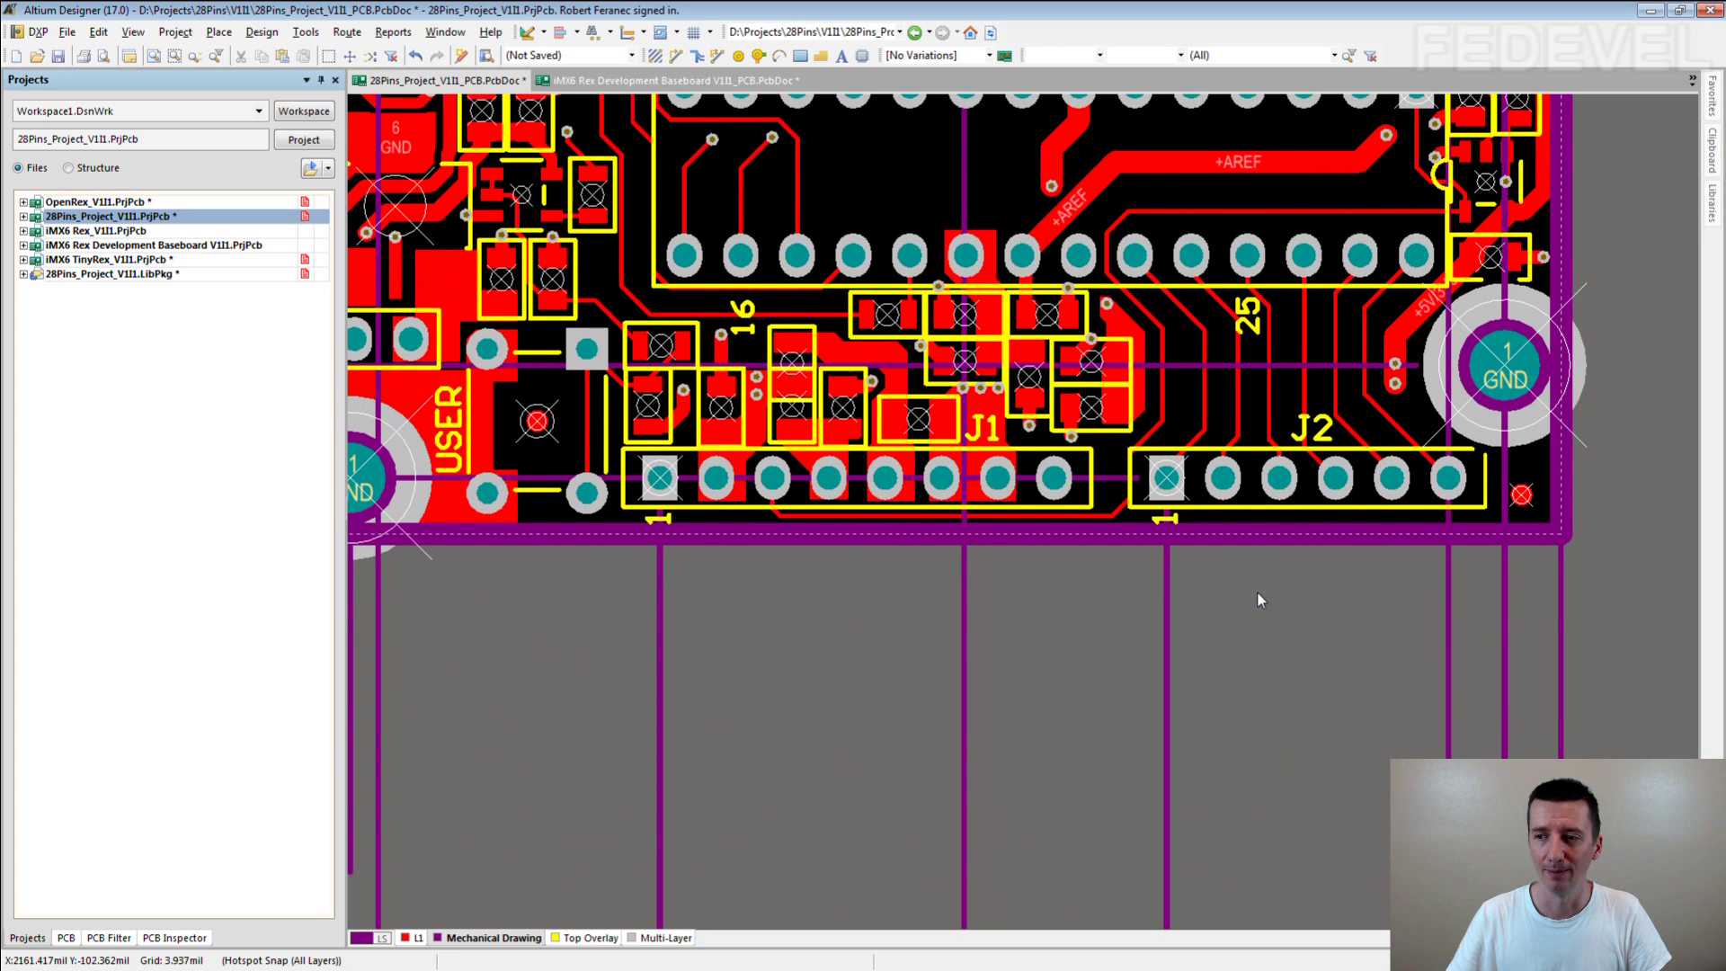
pyautogui.keyDown('ctrl'); pyautogui.scroll(1, 1272, 550); pyautogui.keyUp('ctrl')
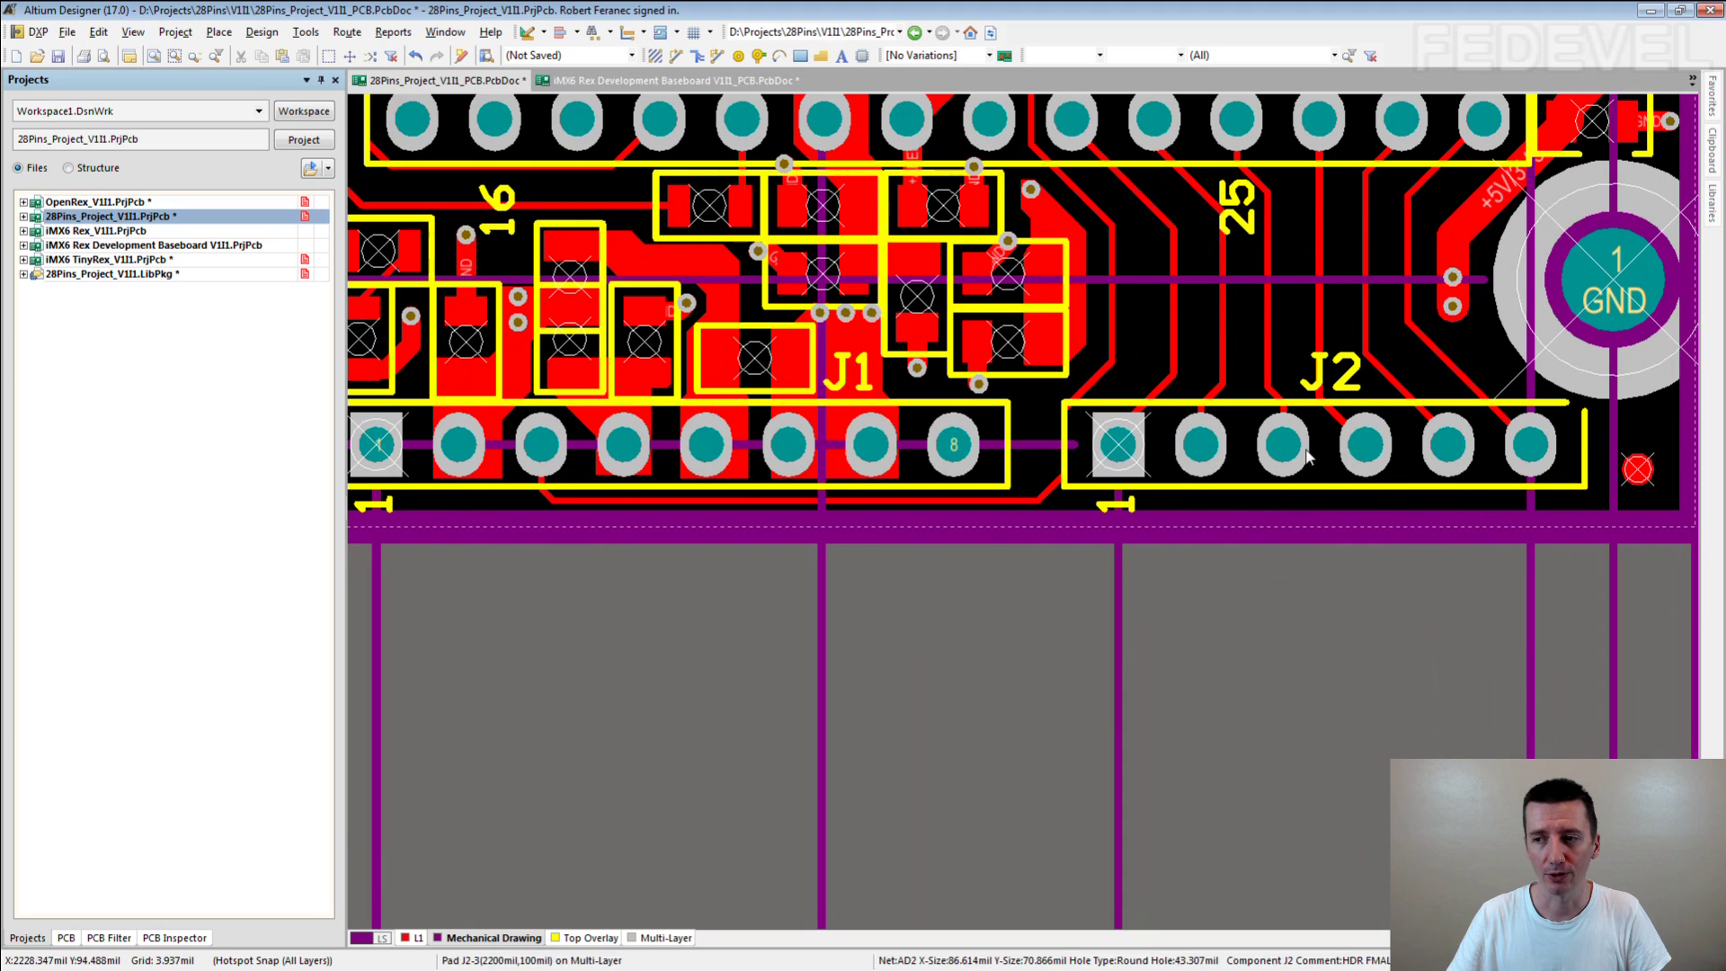
pyautogui.keyDown('ctrl'); pyautogui.scroll(3, 1323, 439); pyautogui.keyUp('ctrl')
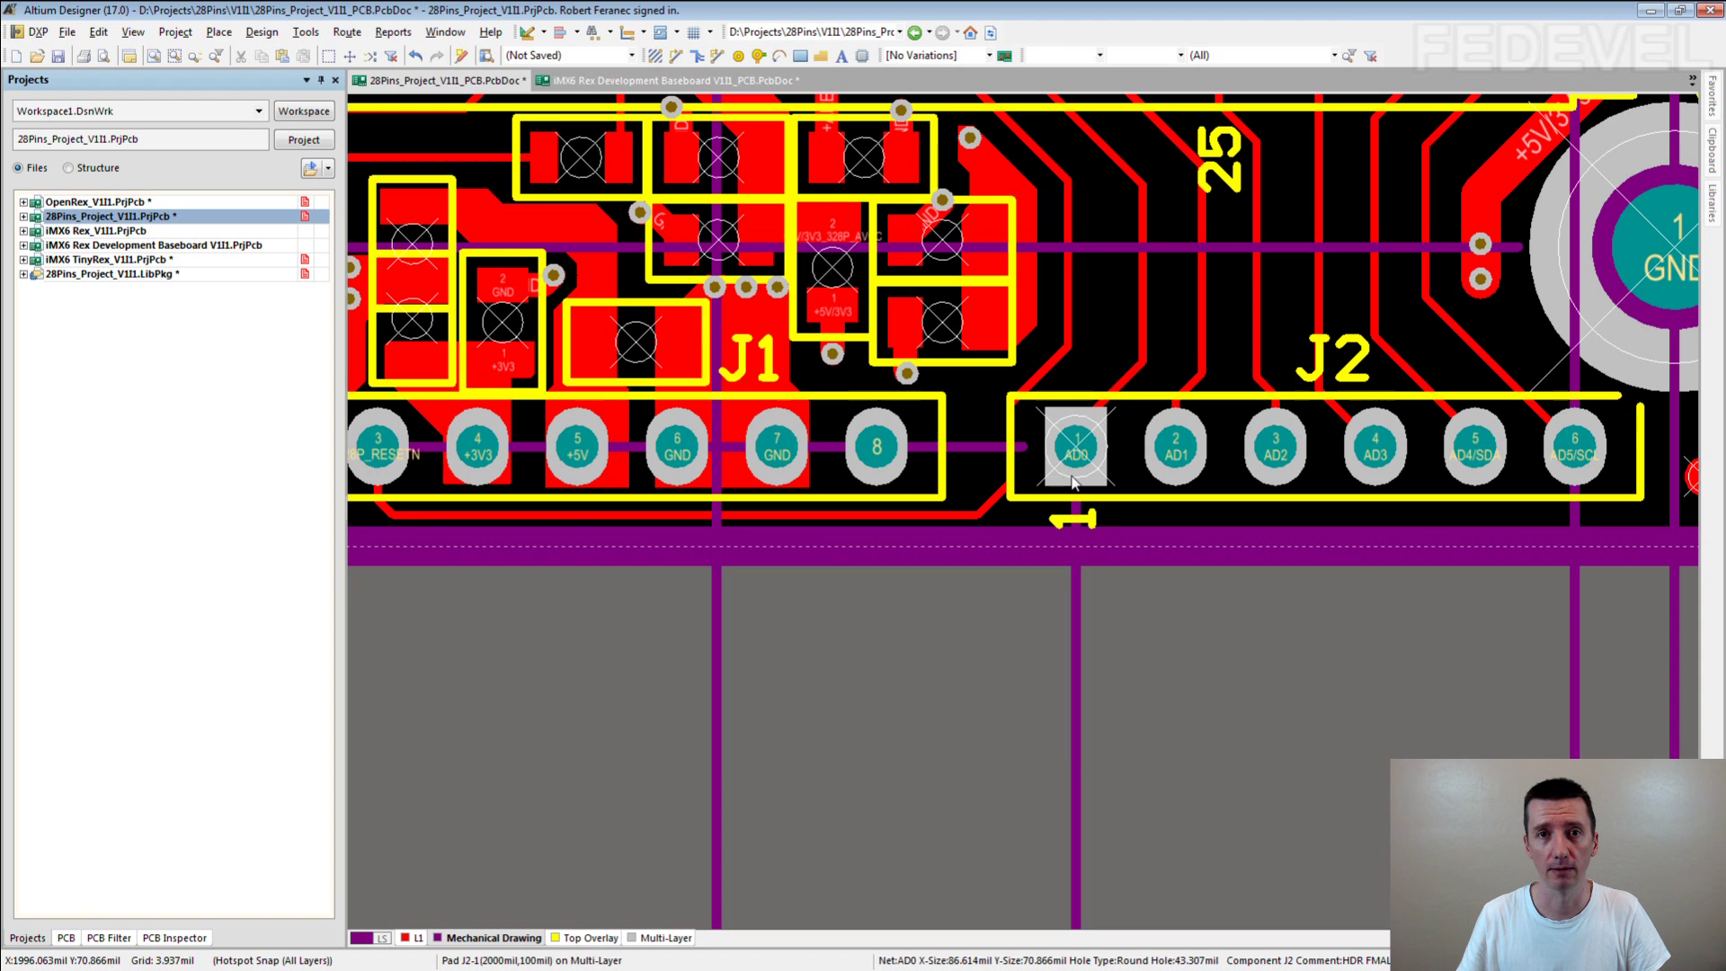
pyautogui.keyDown('ctrl'); pyautogui.scroll(-4, 1073, 482); pyautogui.keyUp('ctrl')
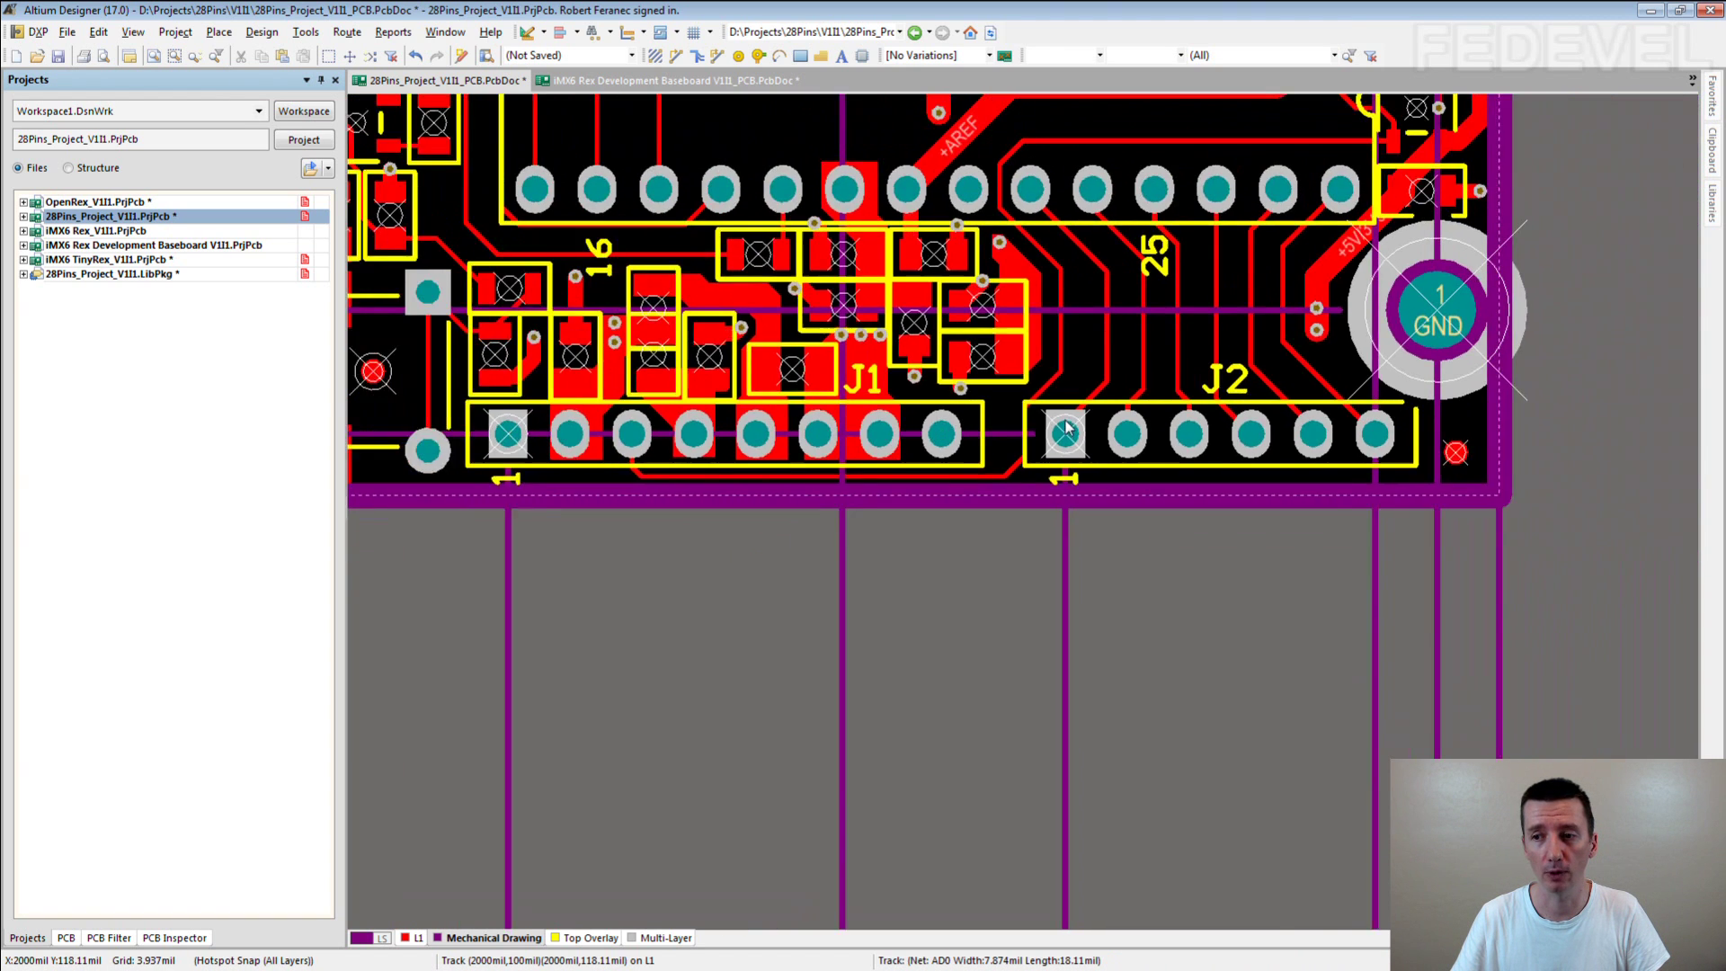
pyautogui.keyDown('ctrl'); pyautogui.scroll(-1, 1069, 426); pyautogui.keyUp('ctrl')
pyautogui.scroll(-2, 1130, 509)
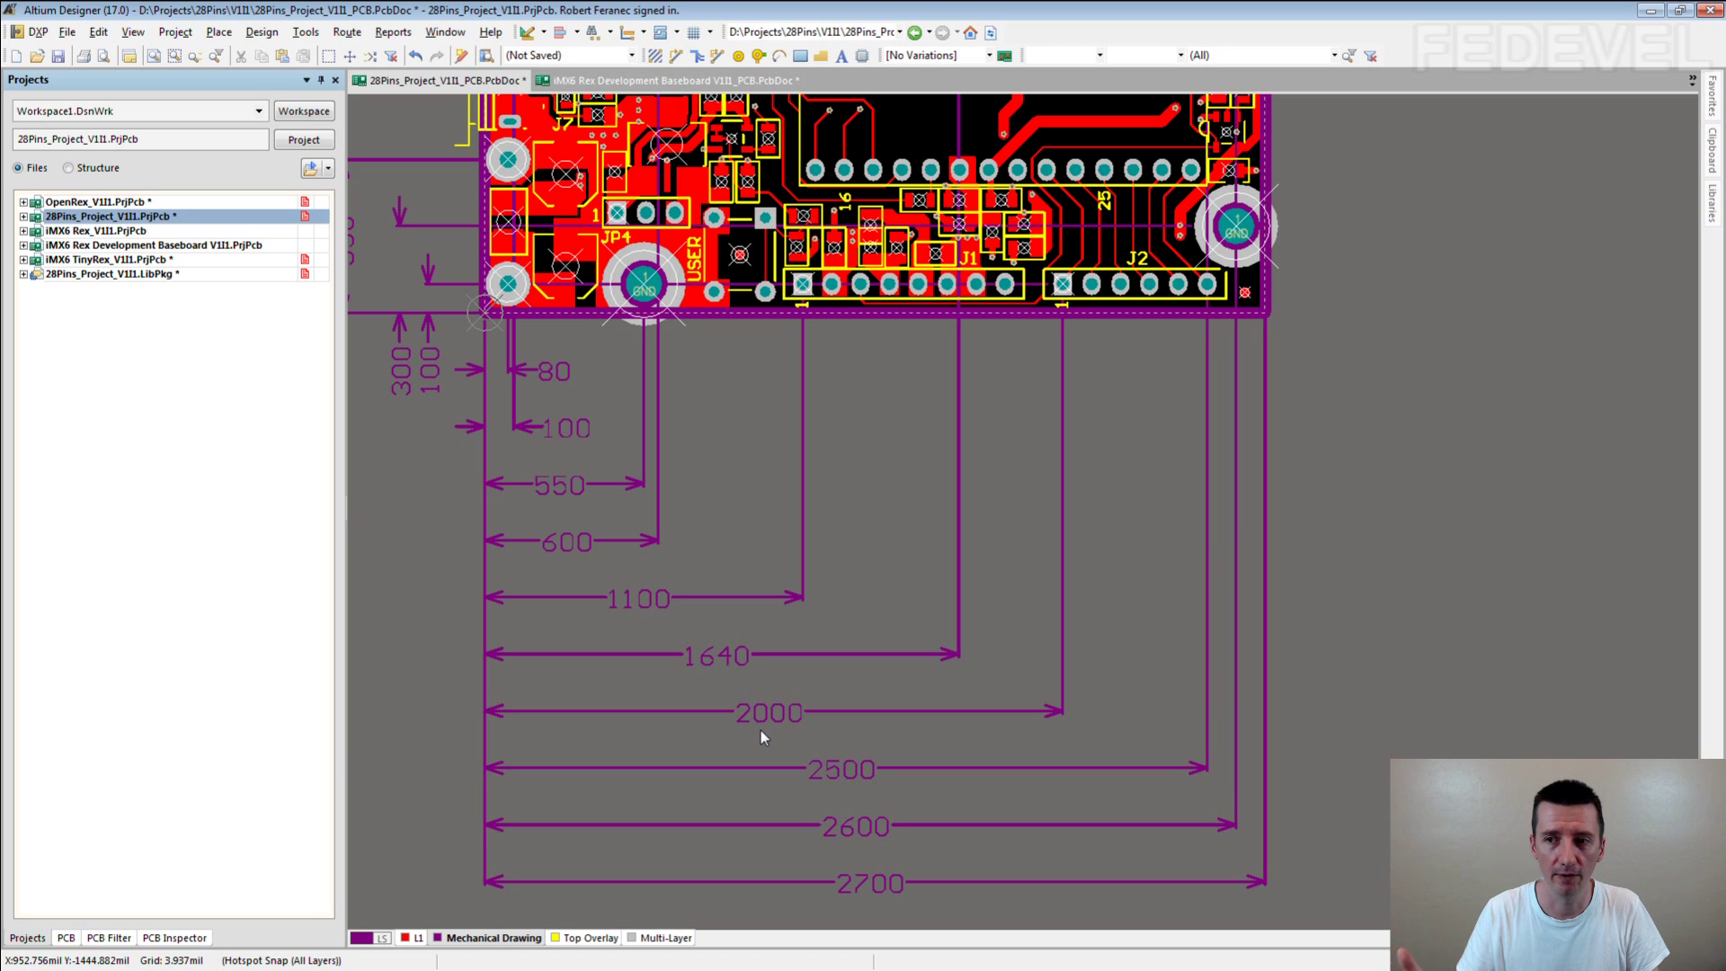
# Compare the position of J2's pin 1 with its horizontal dimension measured from the board's origin.
pyautogui.keyDown('ctrl'); pyautogui.scroll(3, 1113, 286); pyautogui.keyUp('ctrl')
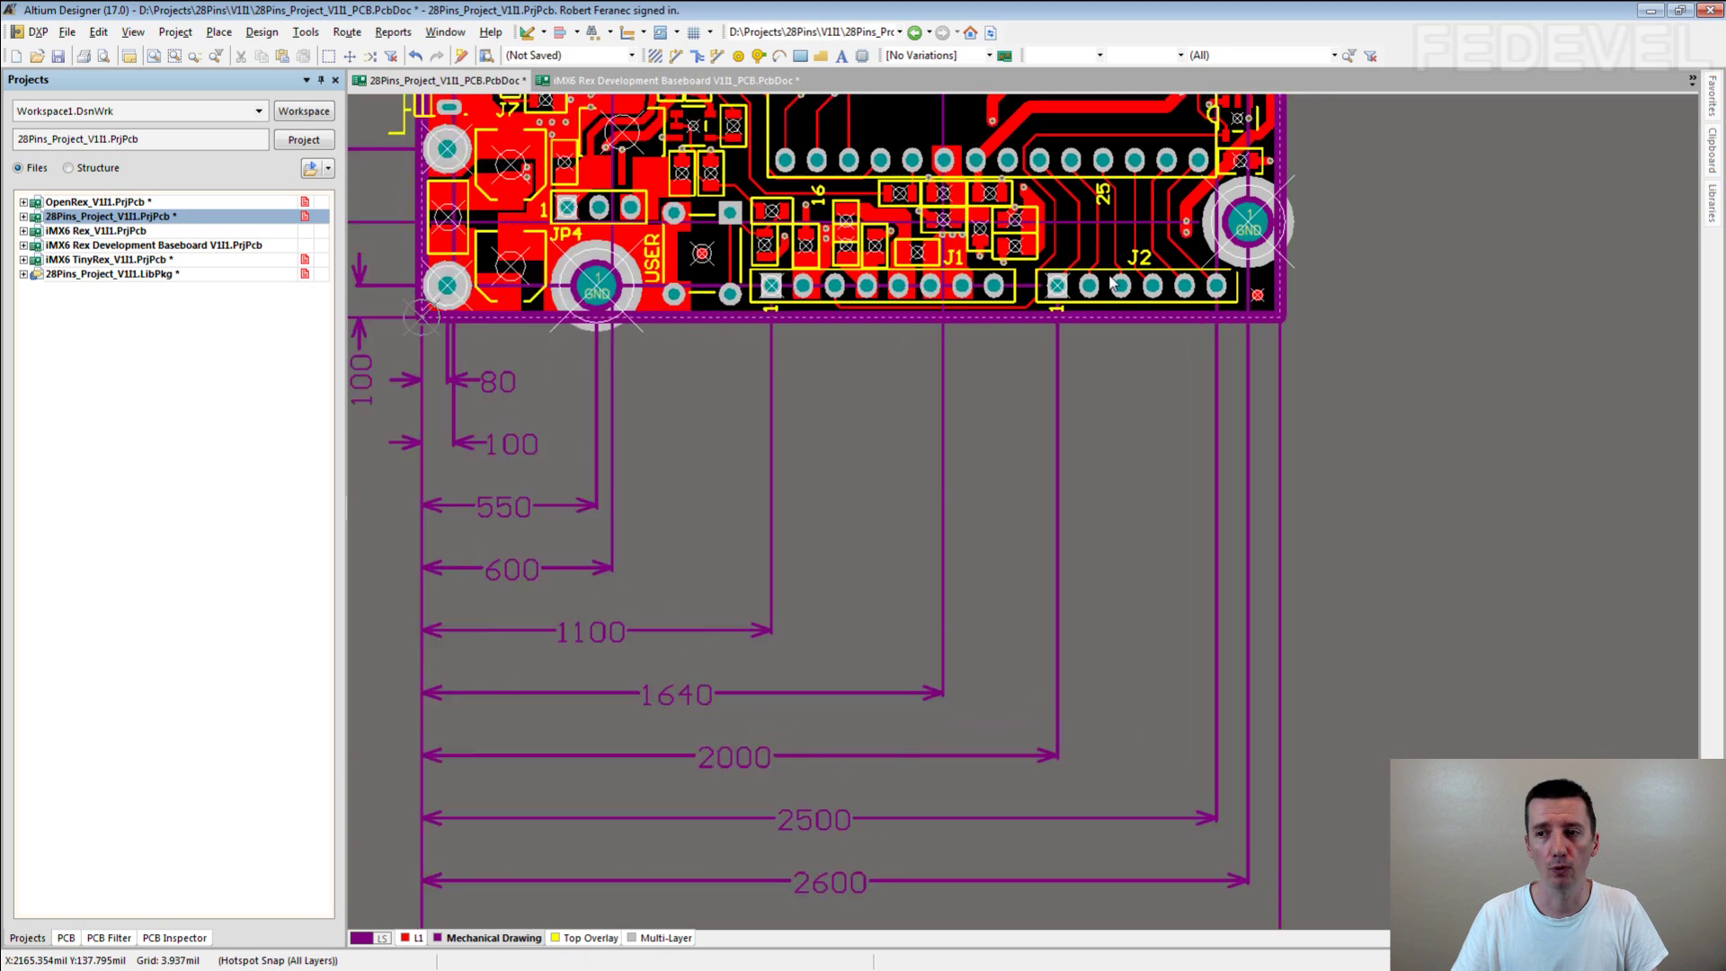
pyautogui.keyDown('ctrl'); pyautogui.scroll(2, 1111, 290); pyautogui.keyUp('ctrl')
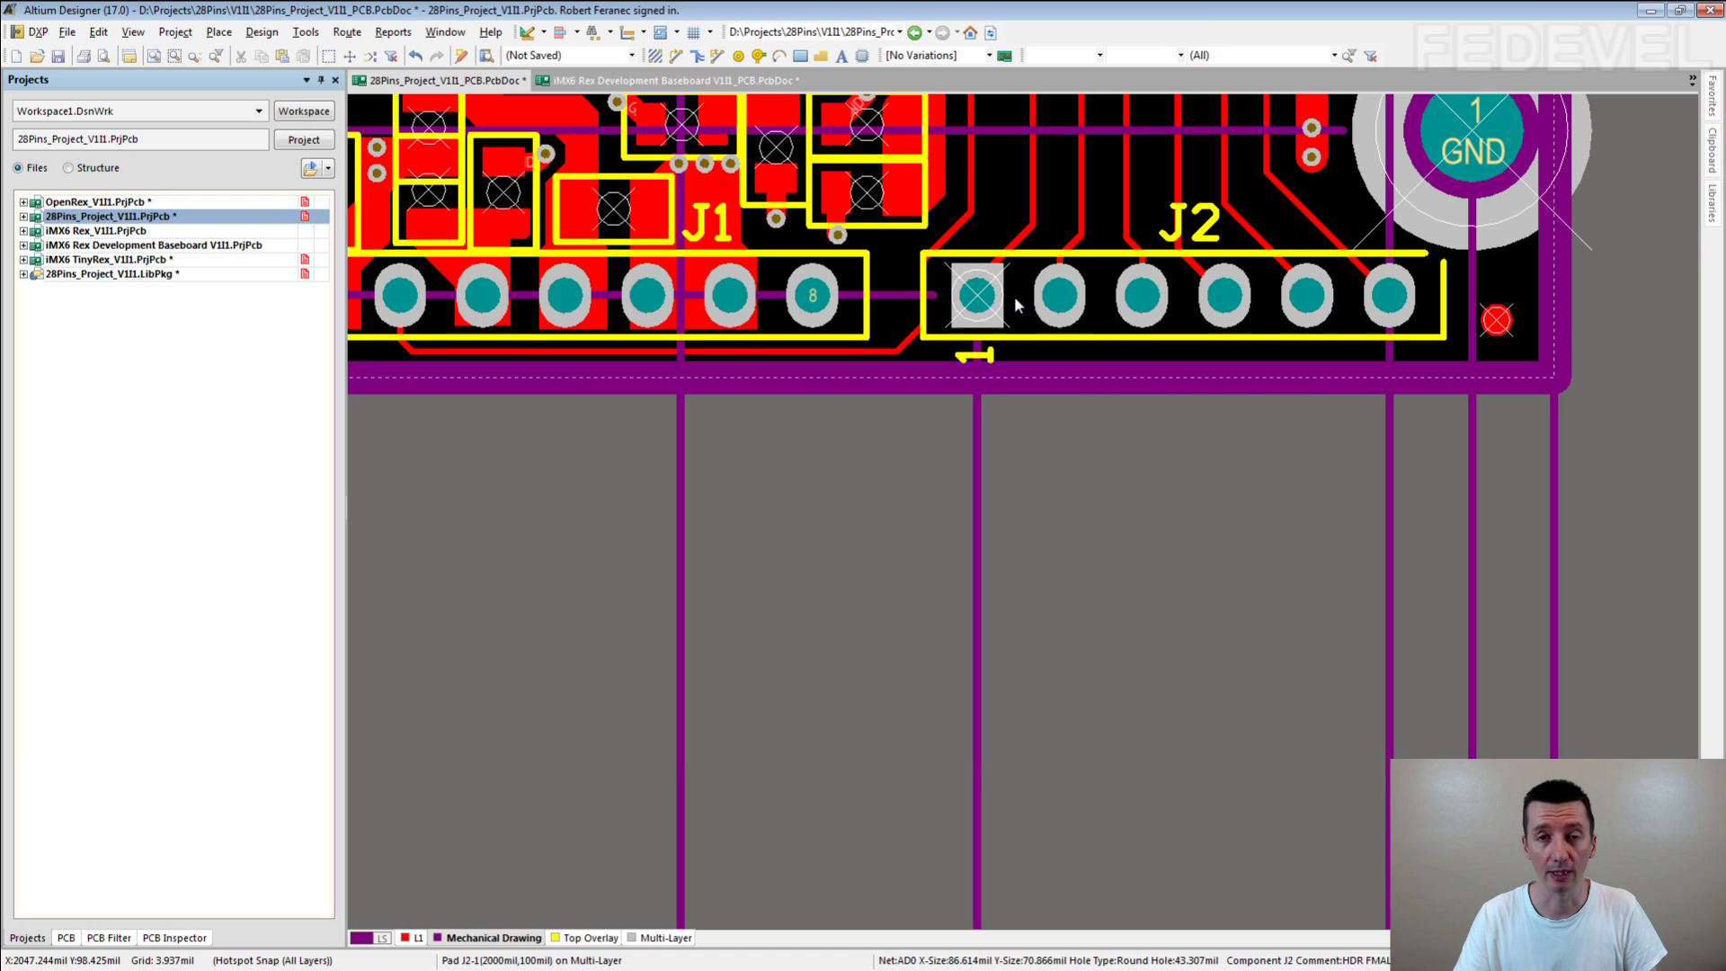
pyautogui.keyDown('ctrl'); pyautogui.scroll(-4, 1015, 293); pyautogui.keyUp('ctrl')
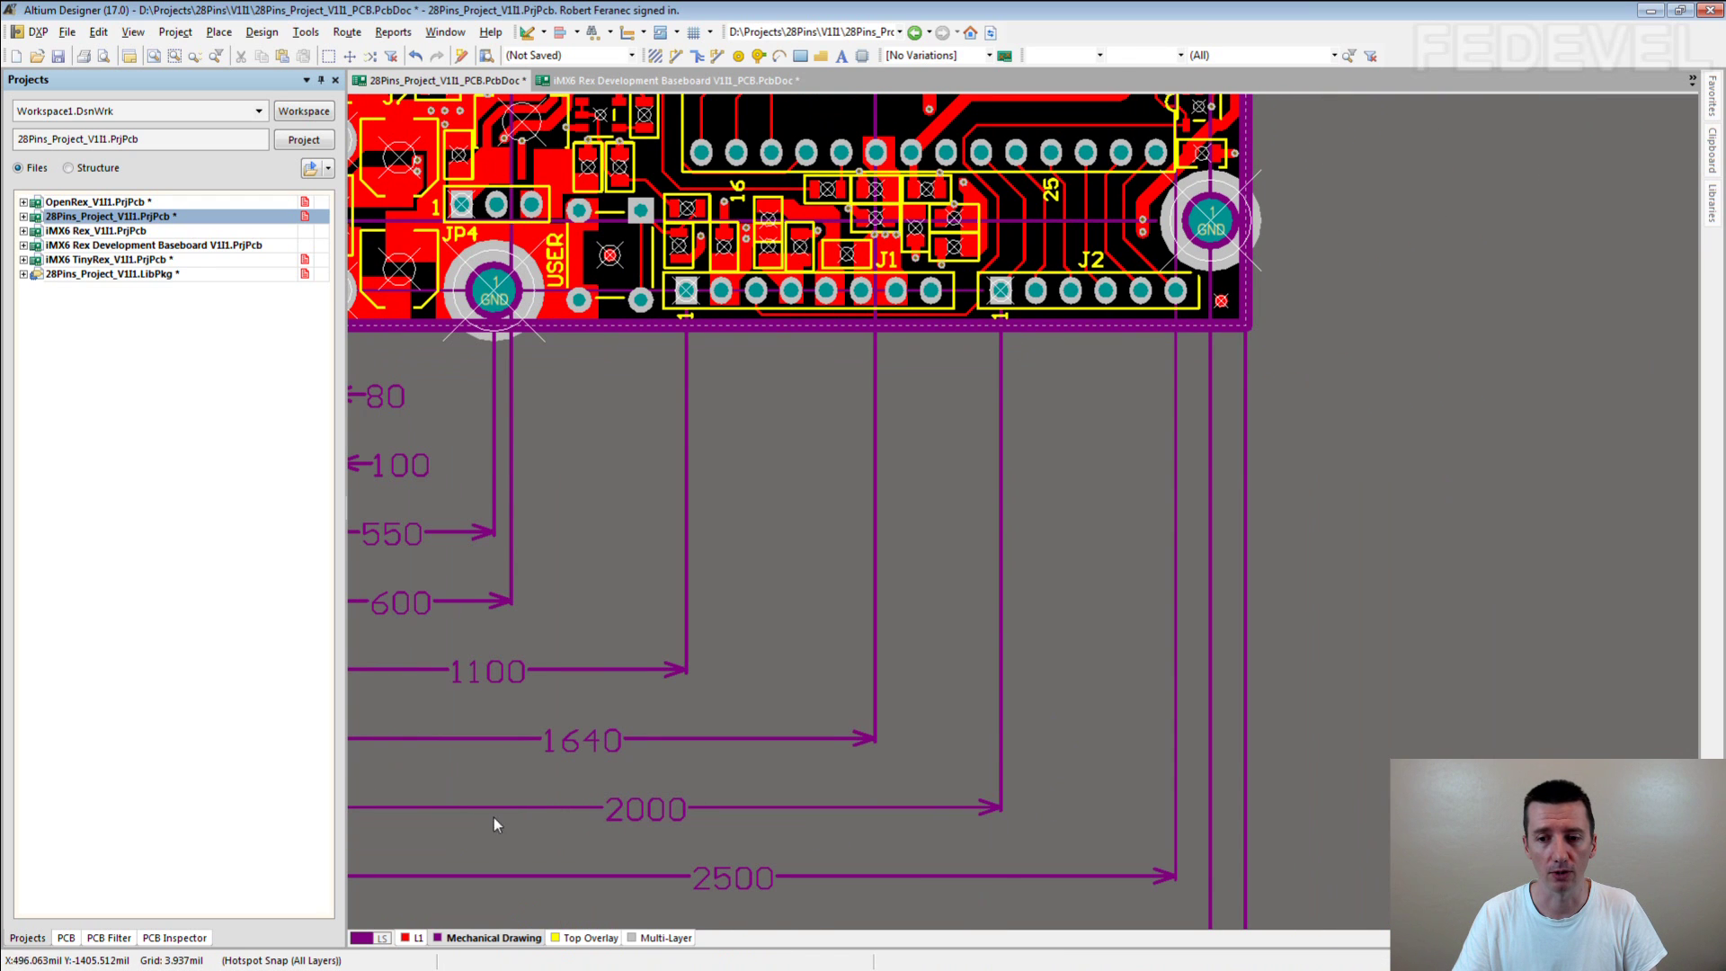
pyautogui.moveTo(497, 769); pyautogui.dragTo(681, 658, button='right')
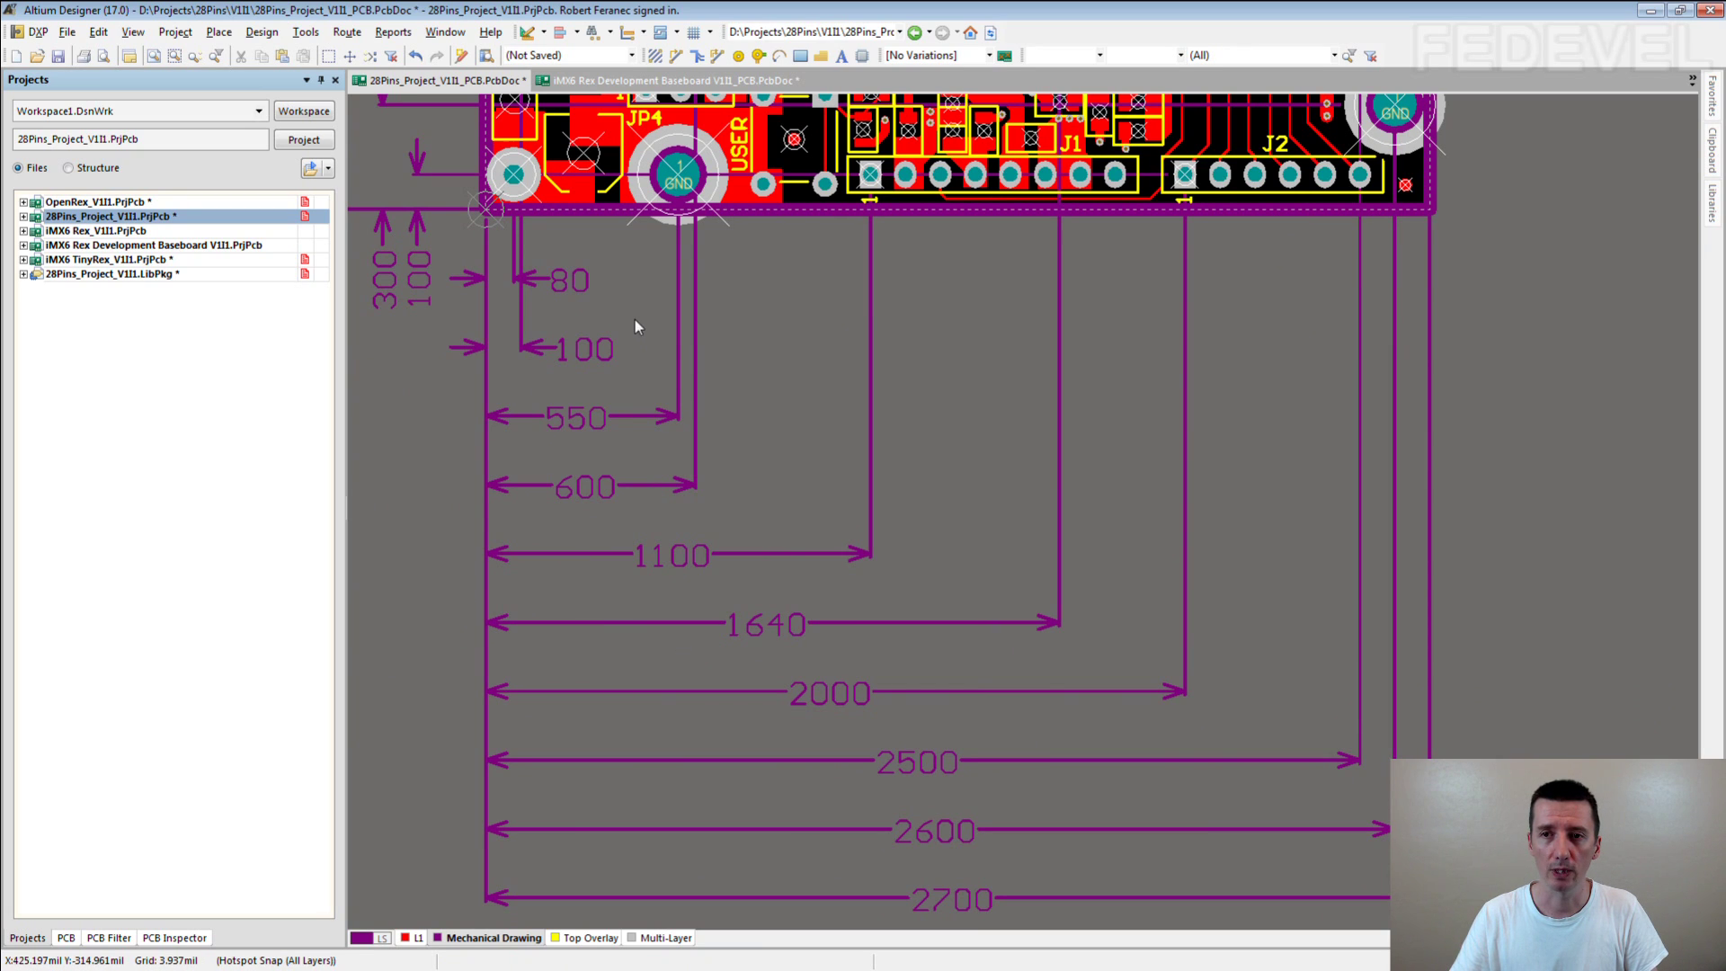
# Switch to the iMX6 Rex Development Baseboard PCB and examine how the RESET, ON/OFF and USER buttons sit against the board edge.
pyautogui.click(608, 82)
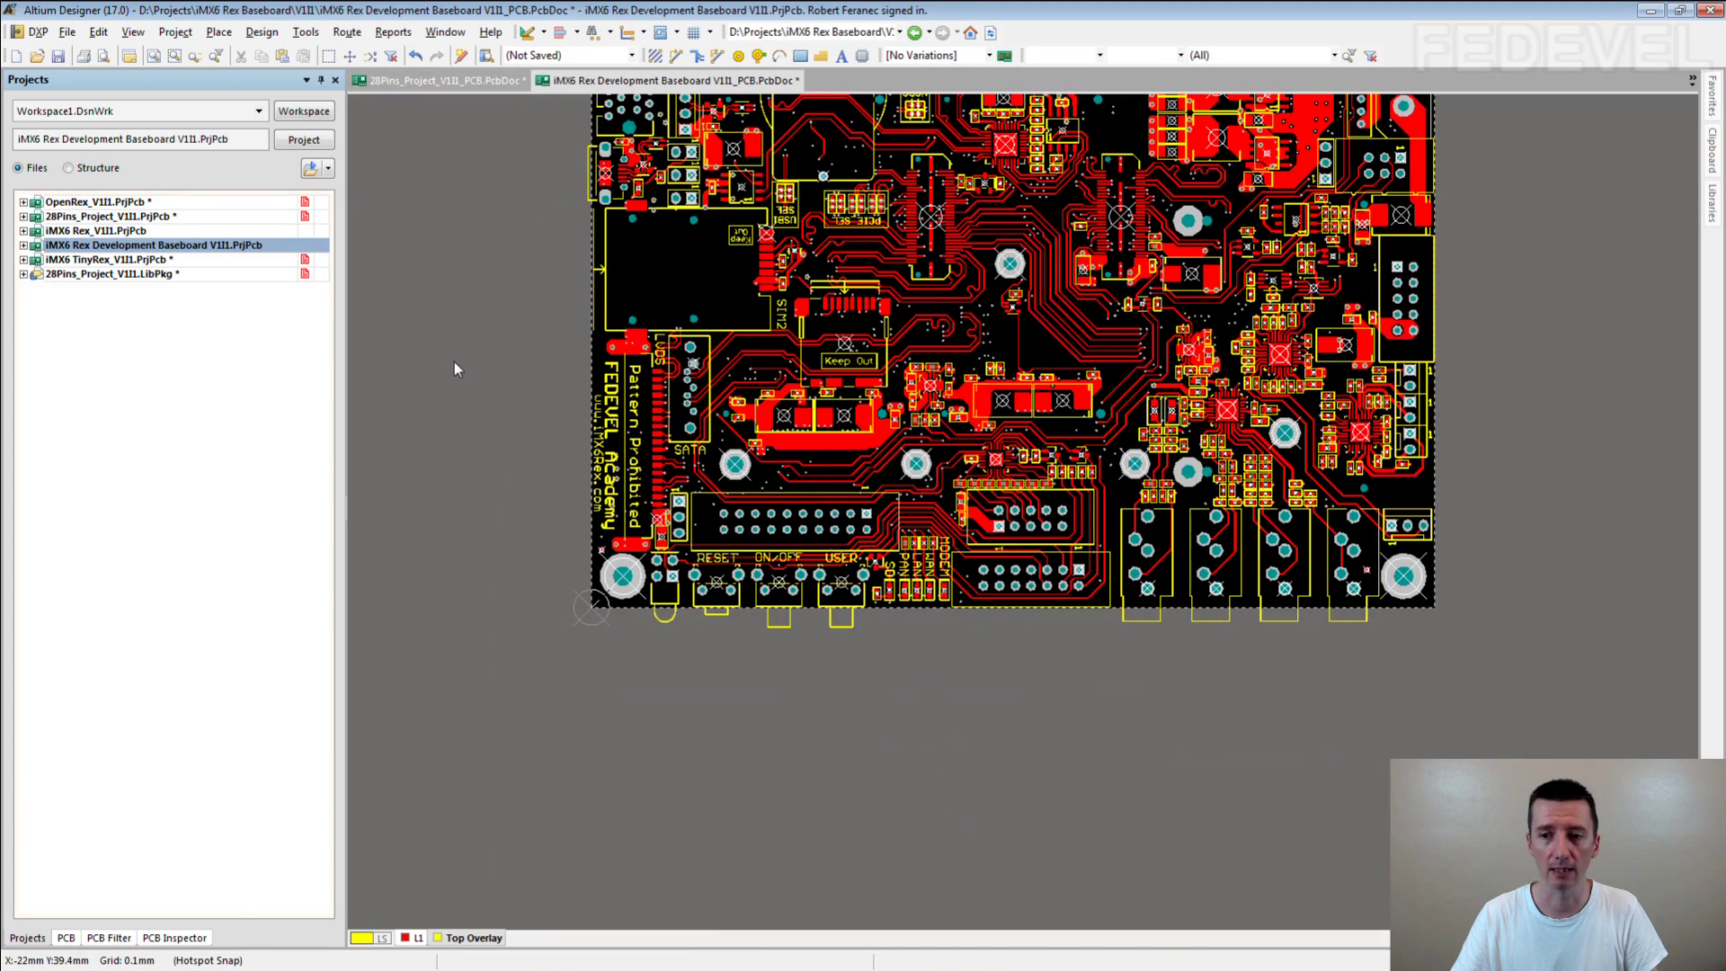
pyautogui.keyDown('ctrl'); pyautogui.scroll(8, 751, 617); pyautogui.keyUp('ctrl')
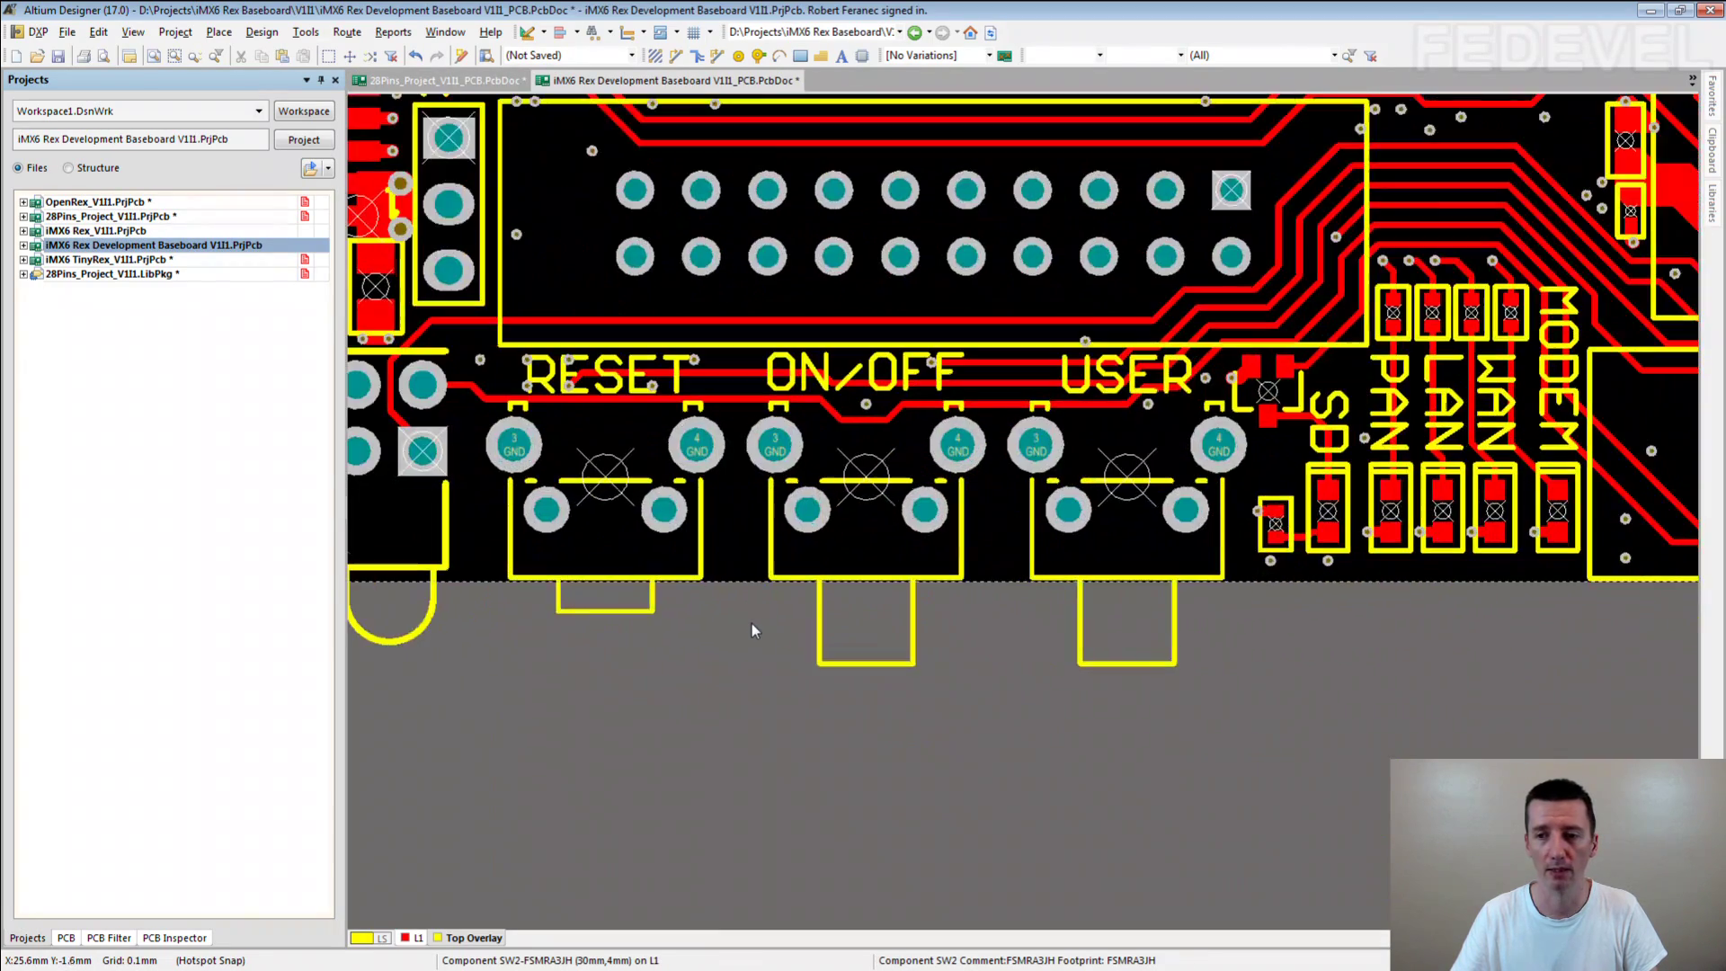
pyautogui.moveTo(752, 623); pyautogui.dragTo(769, 424, button='right')
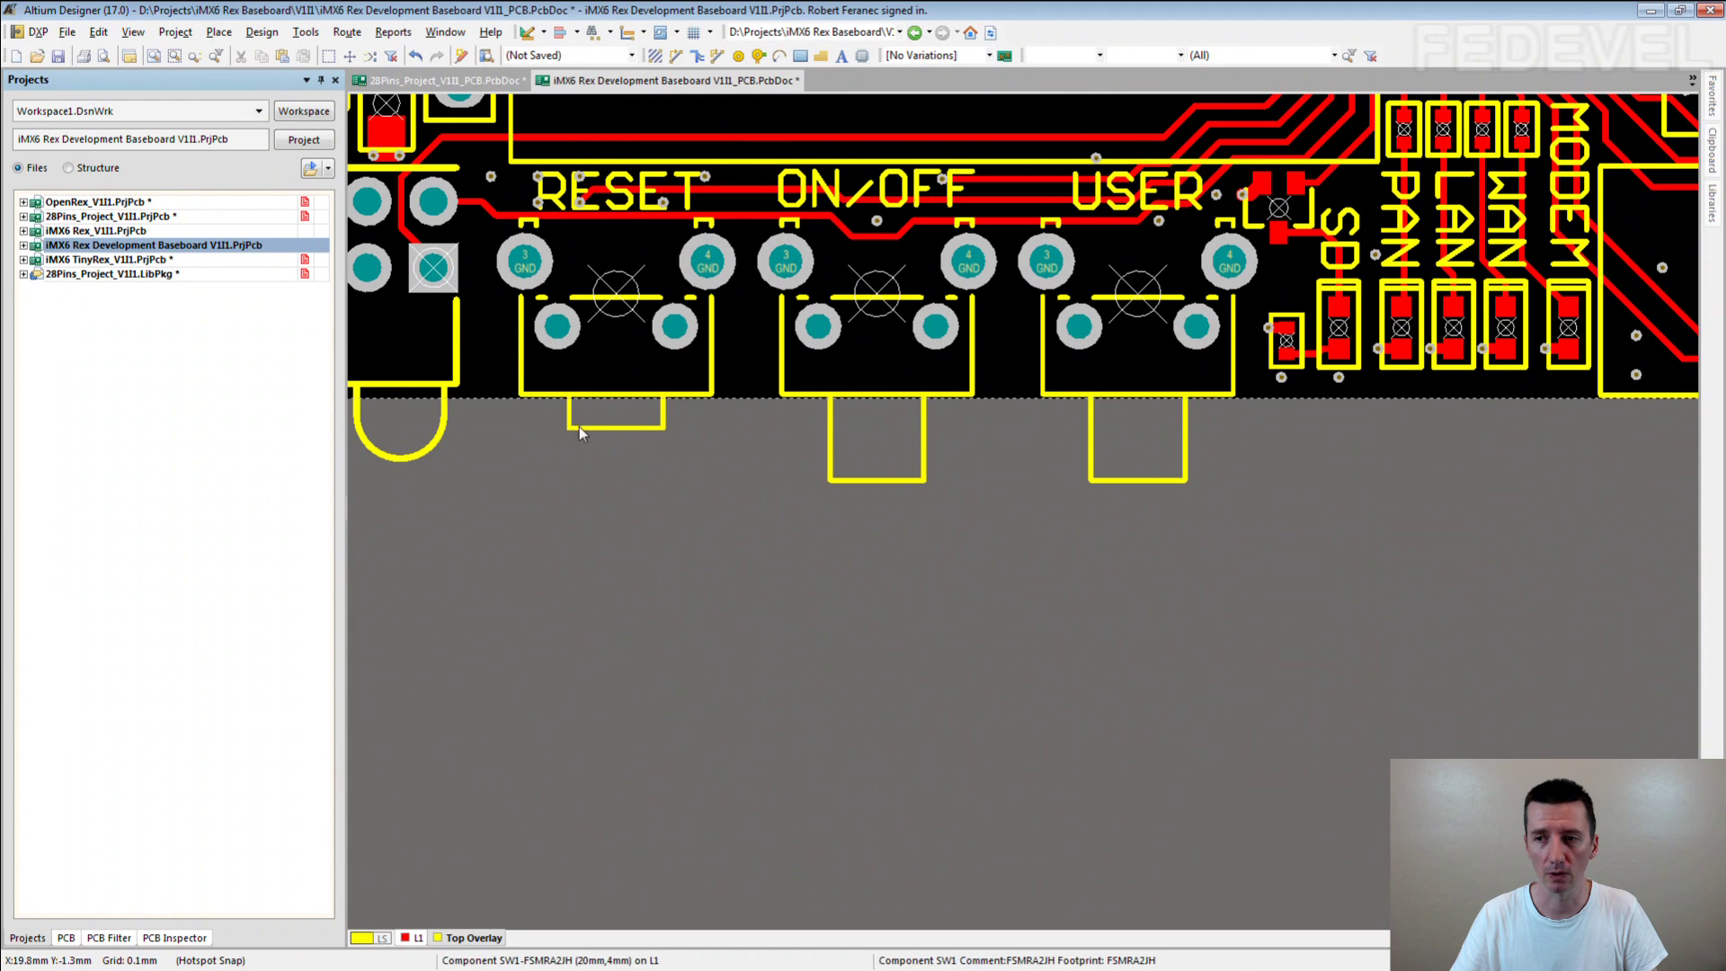
pyautogui.keyDown('ctrl'); pyautogui.scroll(2, 601, 347); pyautogui.keyUp('ctrl')
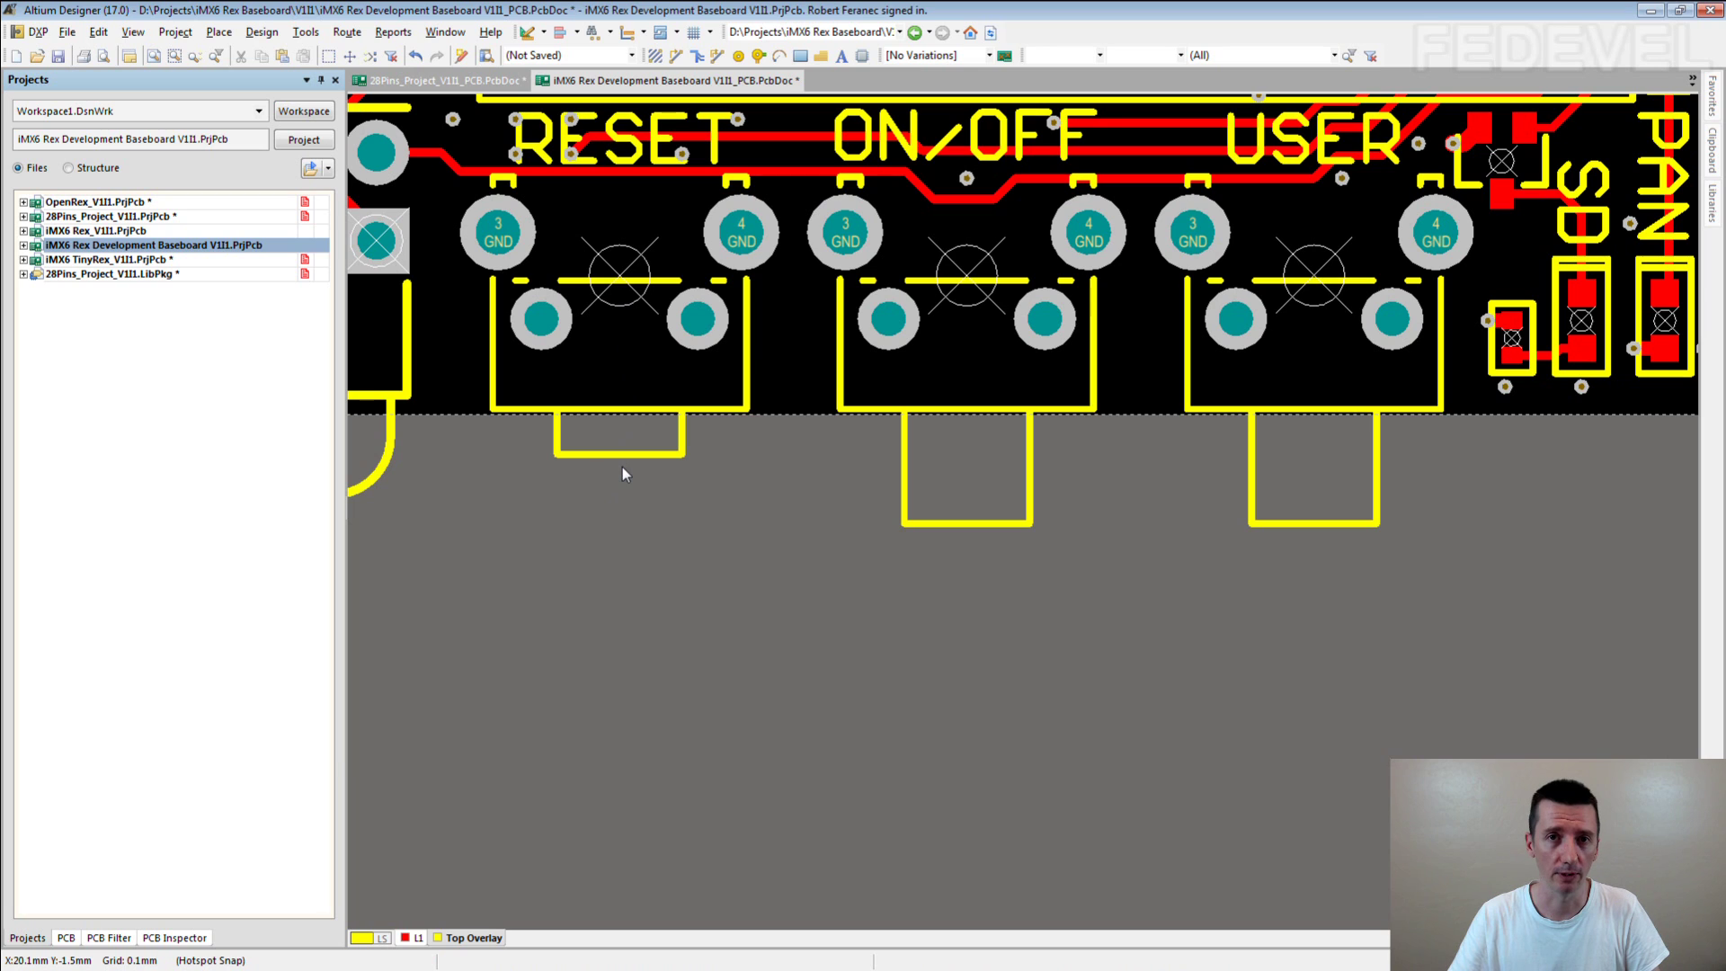
pyautogui.keyDown('ctrl'); pyautogui.scroll(2, 539, 315); pyautogui.keyUp('ctrl')
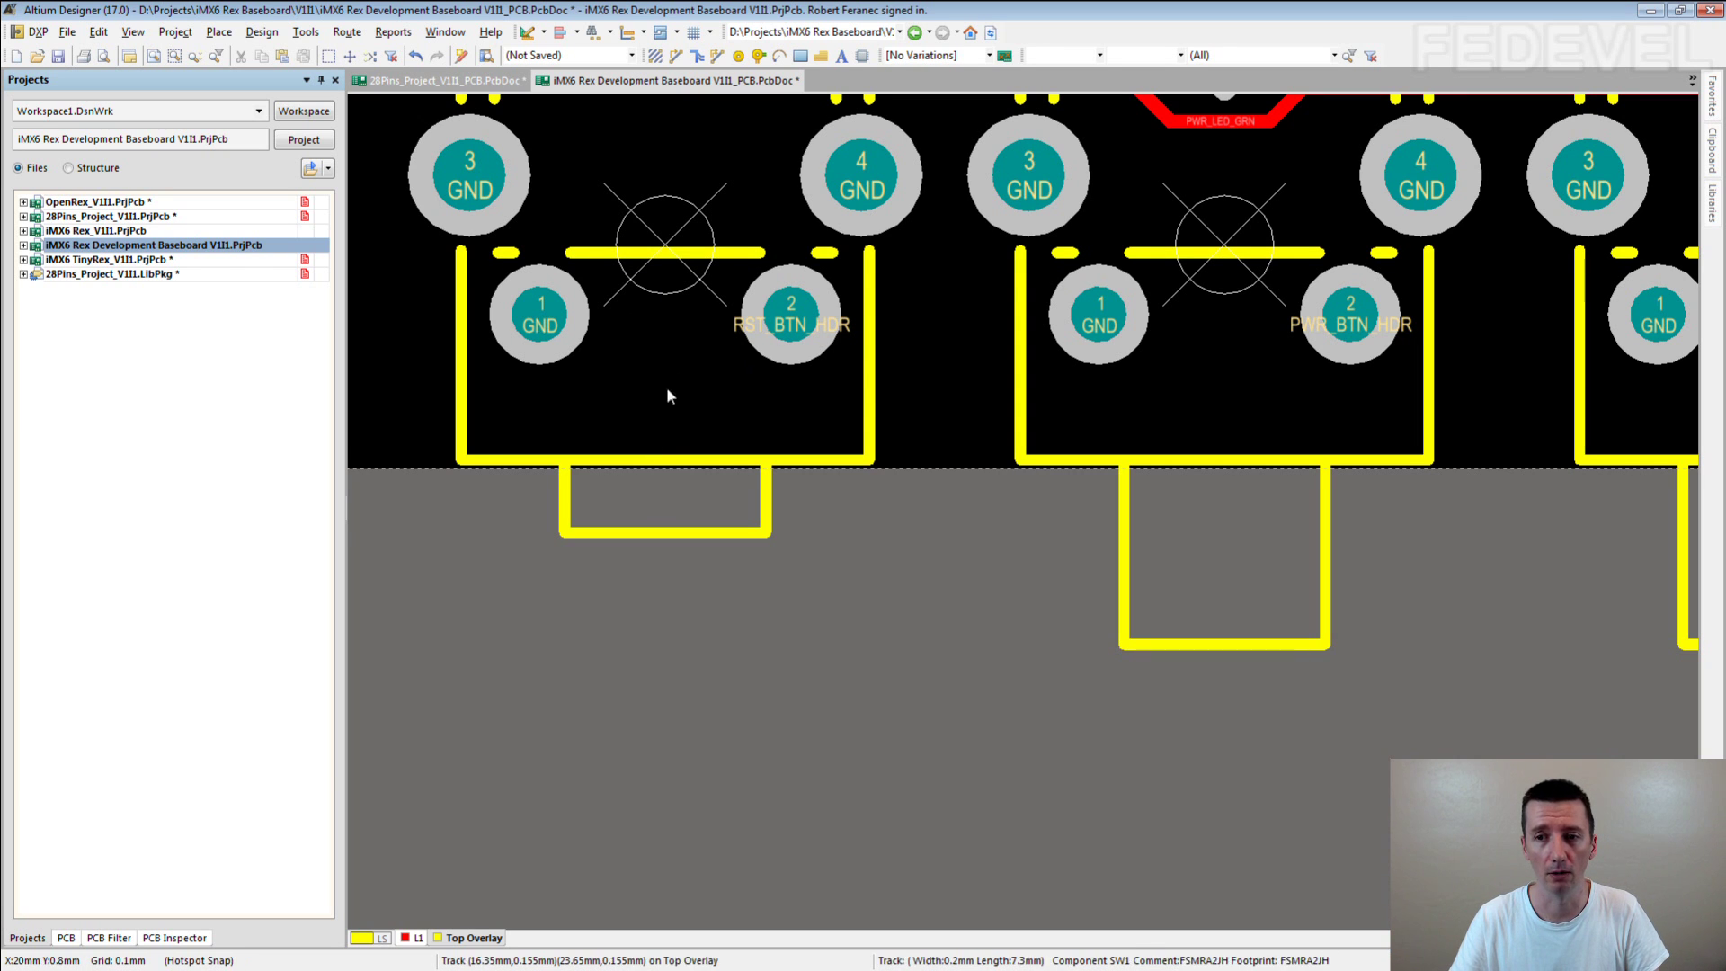
# Examine pin 1 of the boxed 2x7 header J33 and its placement along the baseboard's lower edge.
pyautogui.keyDown('ctrl'); pyautogui.scroll(-2, 666, 387); pyautogui.keyUp('ctrl')
pyautogui.moveTo(1452, 493); pyautogui.dragTo(544, 531, button='right')
pyautogui.keyDown('ctrl'); pyautogui.scroll(-1, 544, 530); pyautogui.keyUp('ctrl')
pyautogui.keyDown('ctrl'); pyautogui.scroll(2, 1022, 419); pyautogui.keyUp('ctrl')
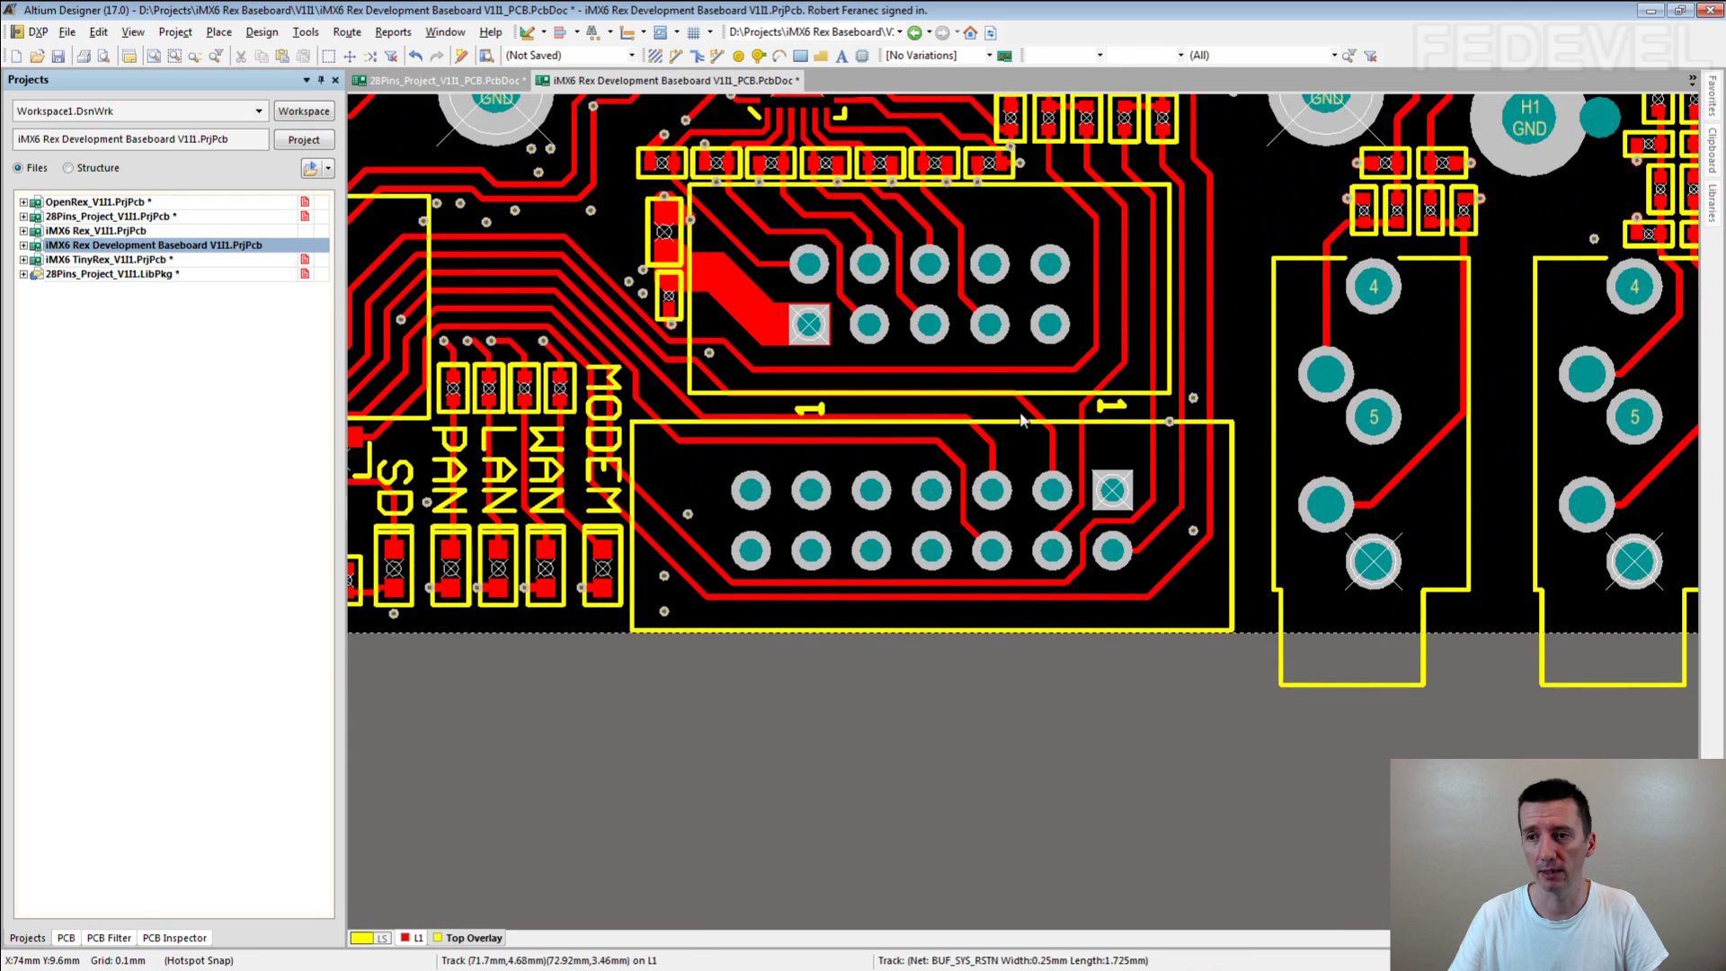
pyautogui.keyDown('ctrl'); pyautogui.scroll(2, 1022, 419); pyautogui.keyUp('ctrl')
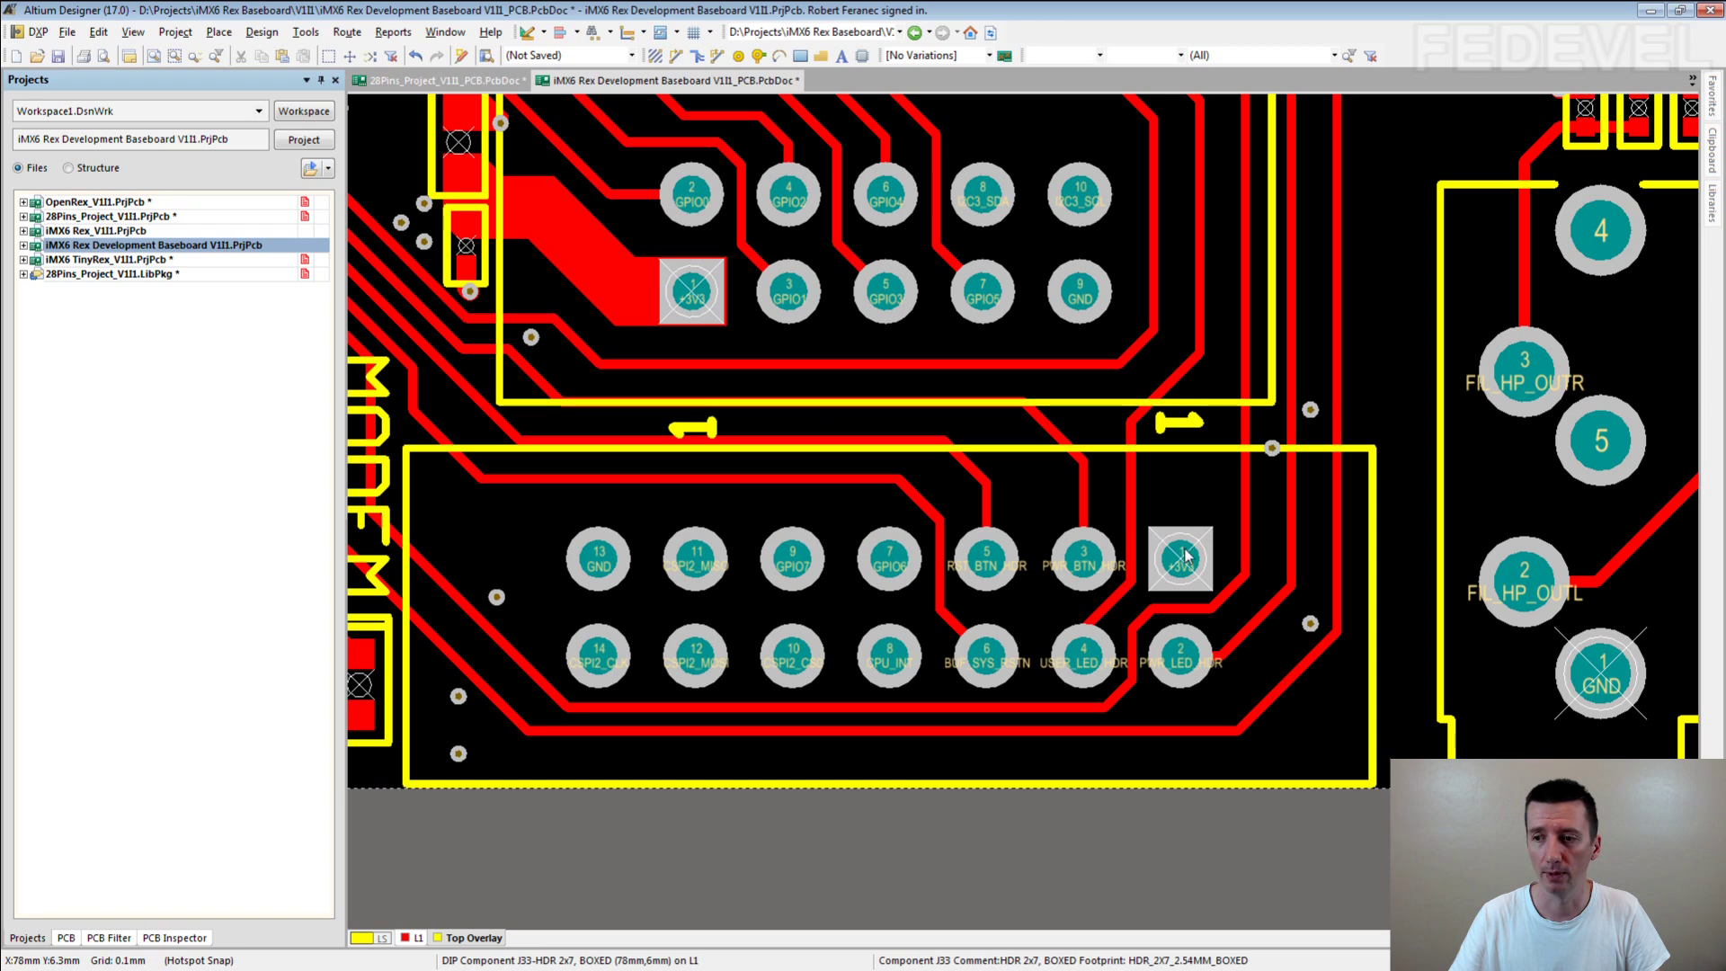
pyautogui.keyDown('ctrl'); pyautogui.scroll(-2, 1185, 555); pyautogui.keyUp('ctrl')
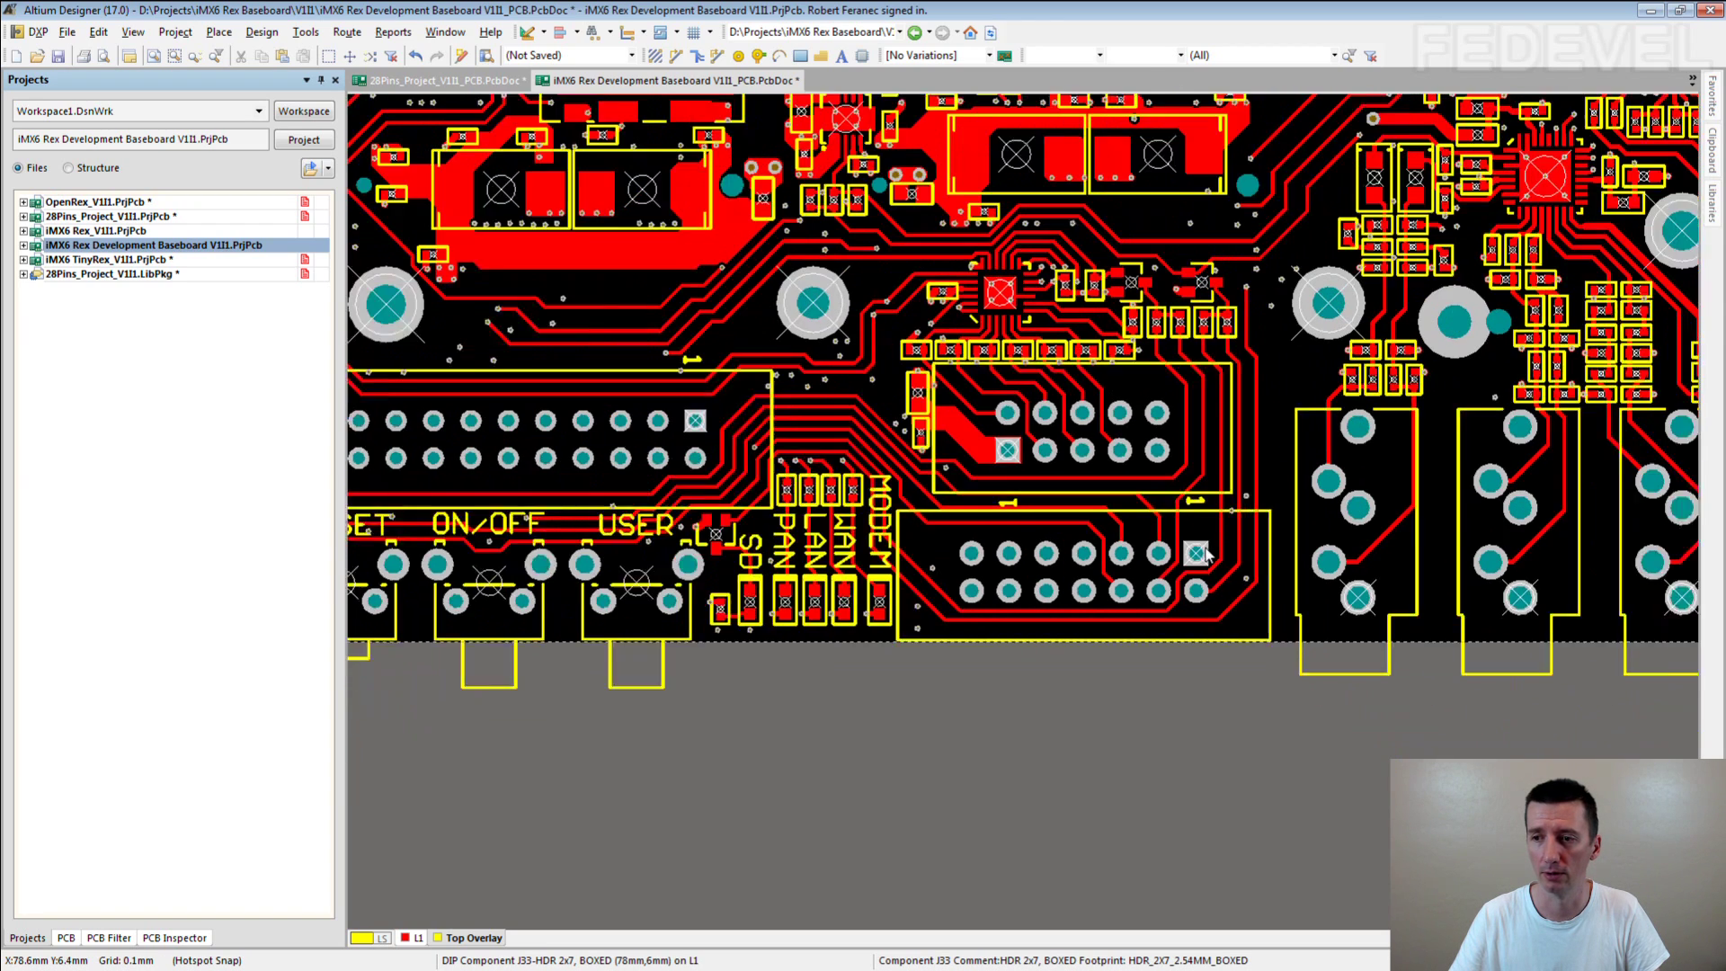
pyautogui.keyDown('ctrl'); pyautogui.scroll(-1, 1205, 555); pyautogui.keyUp('ctrl')
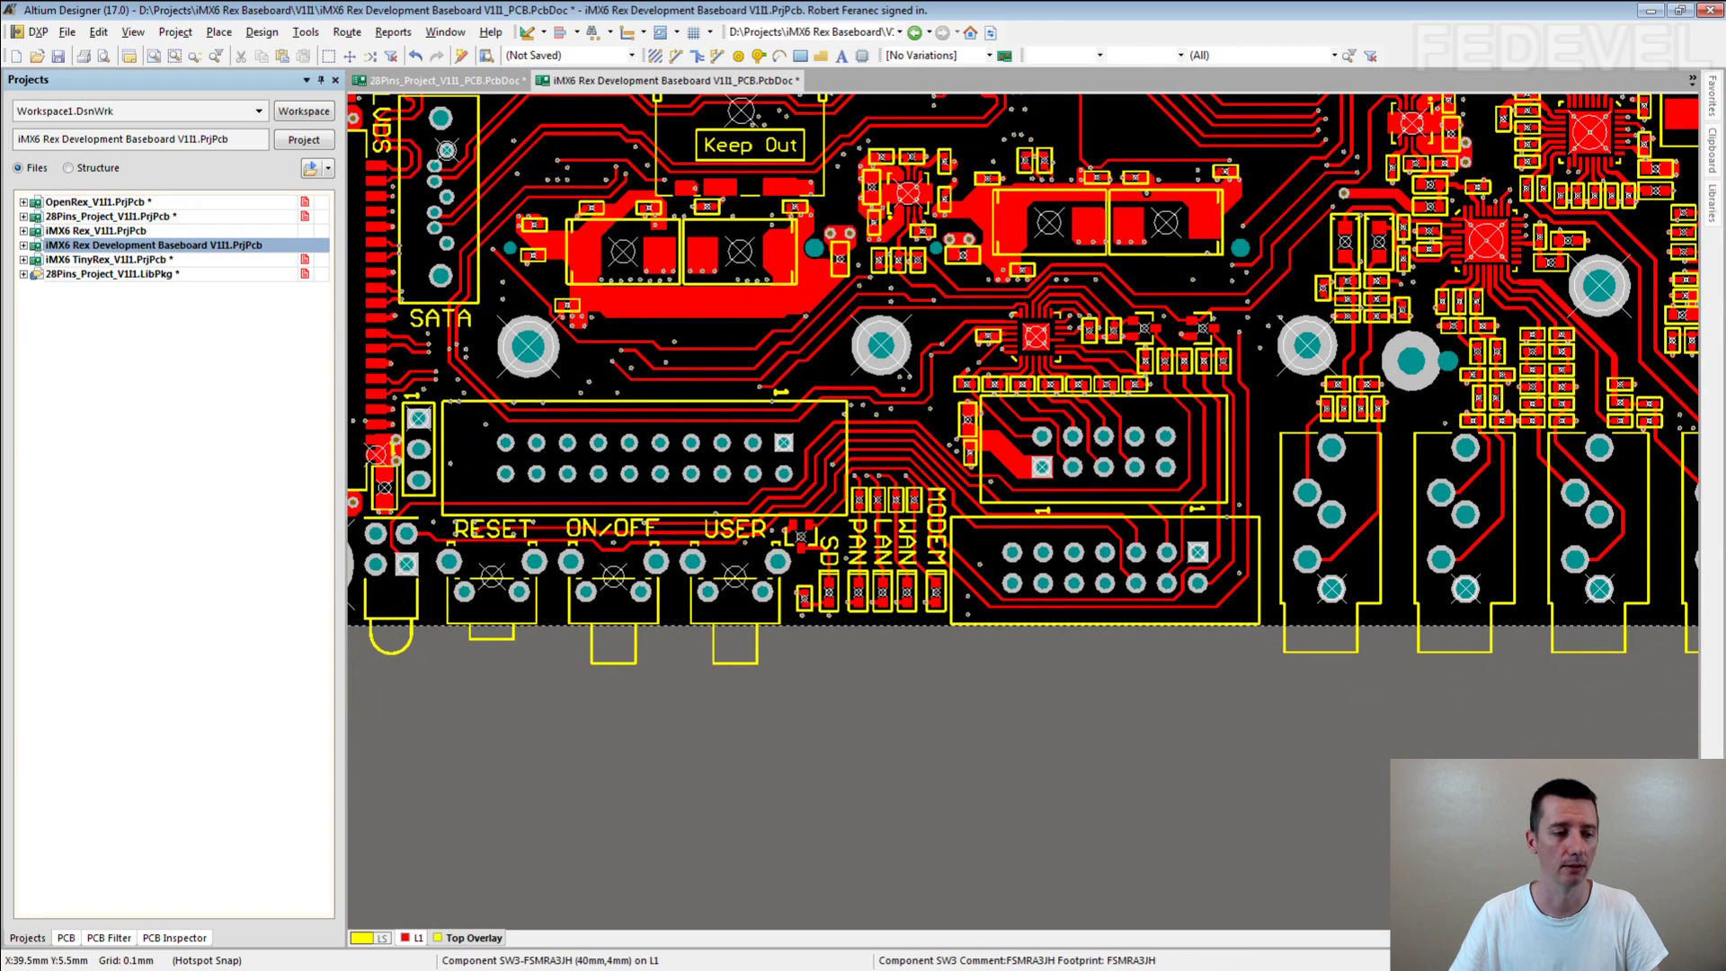